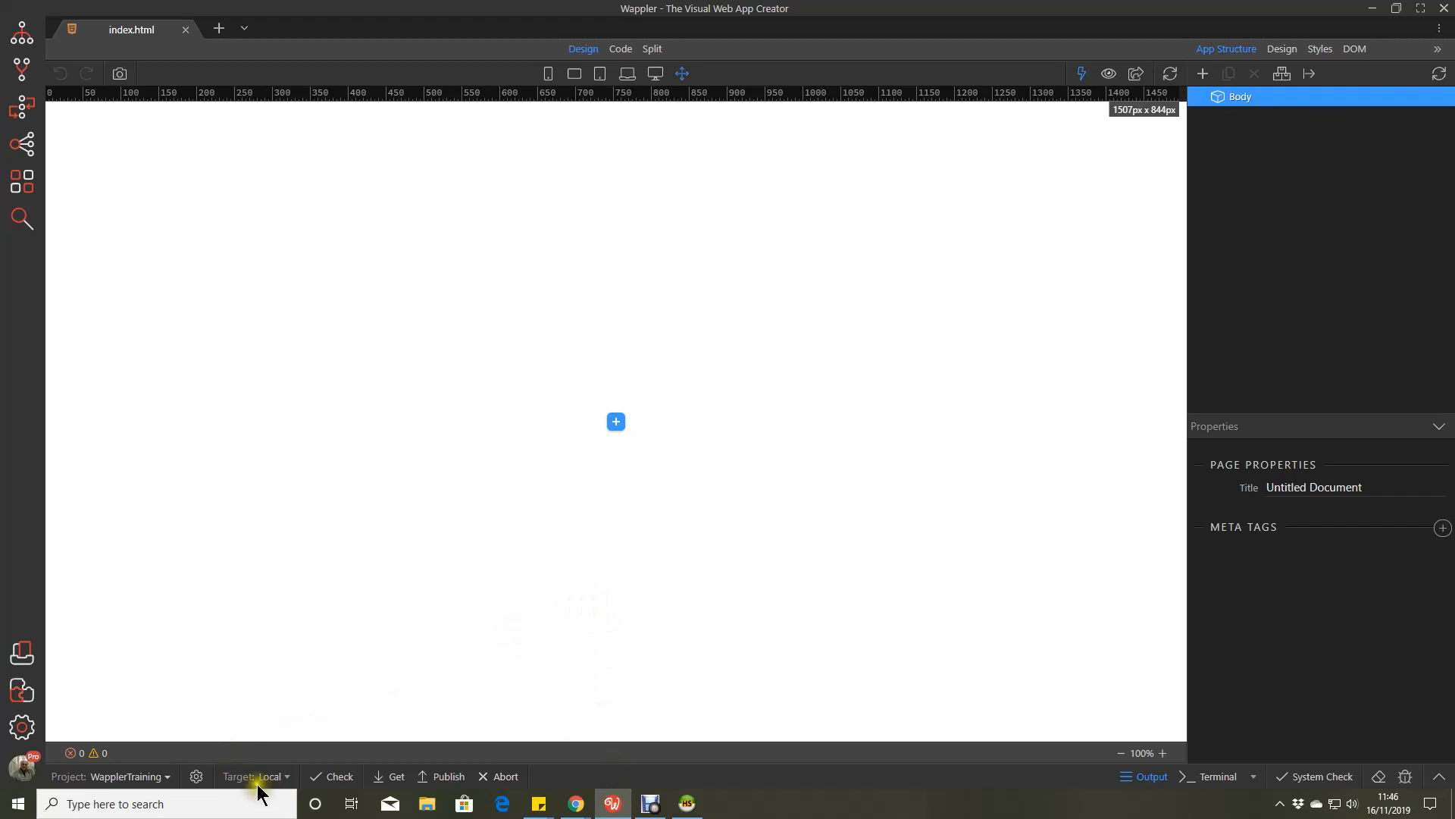
Add a new target named wapplertraining-remotedocker in the project settings
left_click(197, 777)
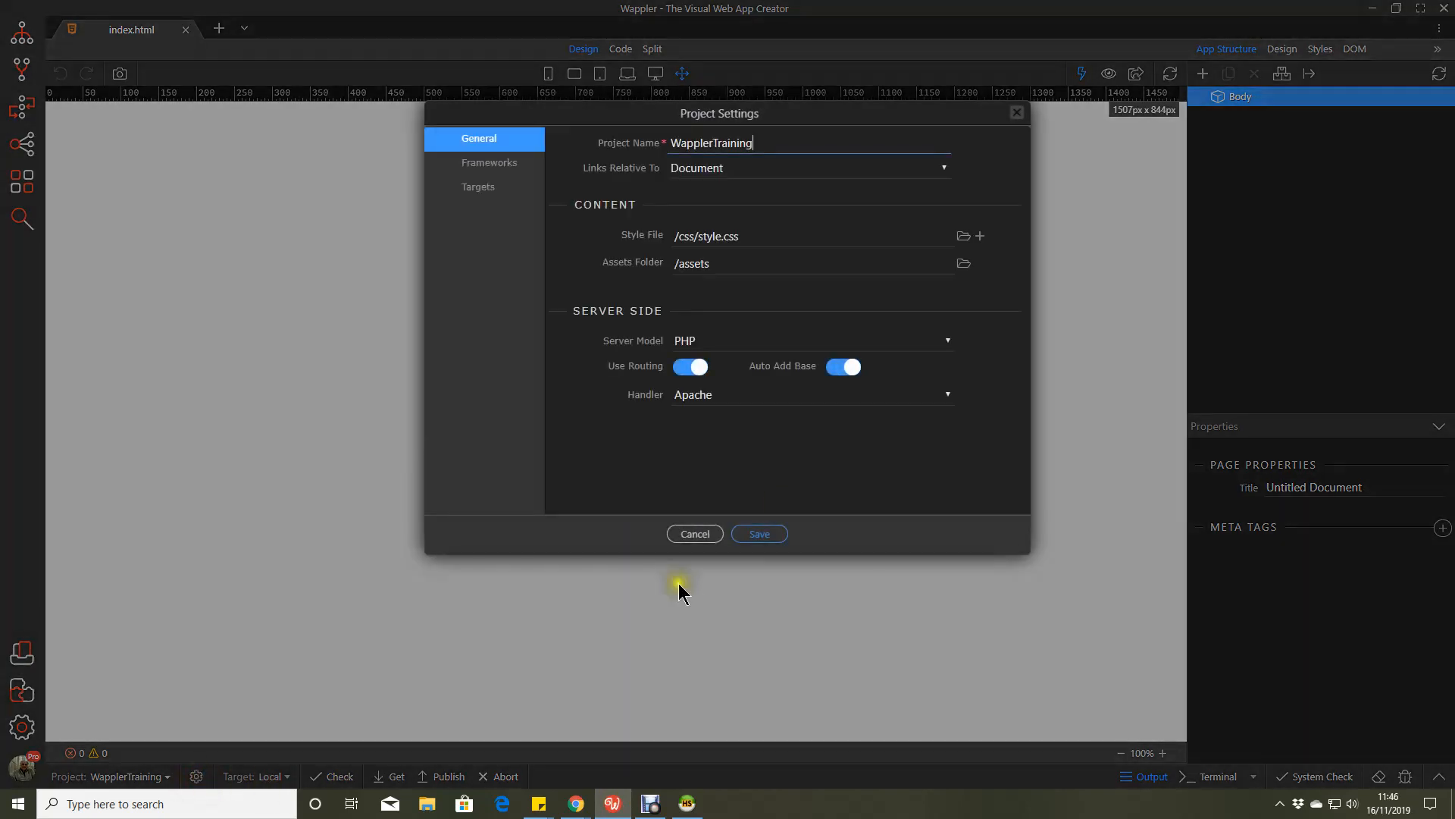
left_click(466, 191)
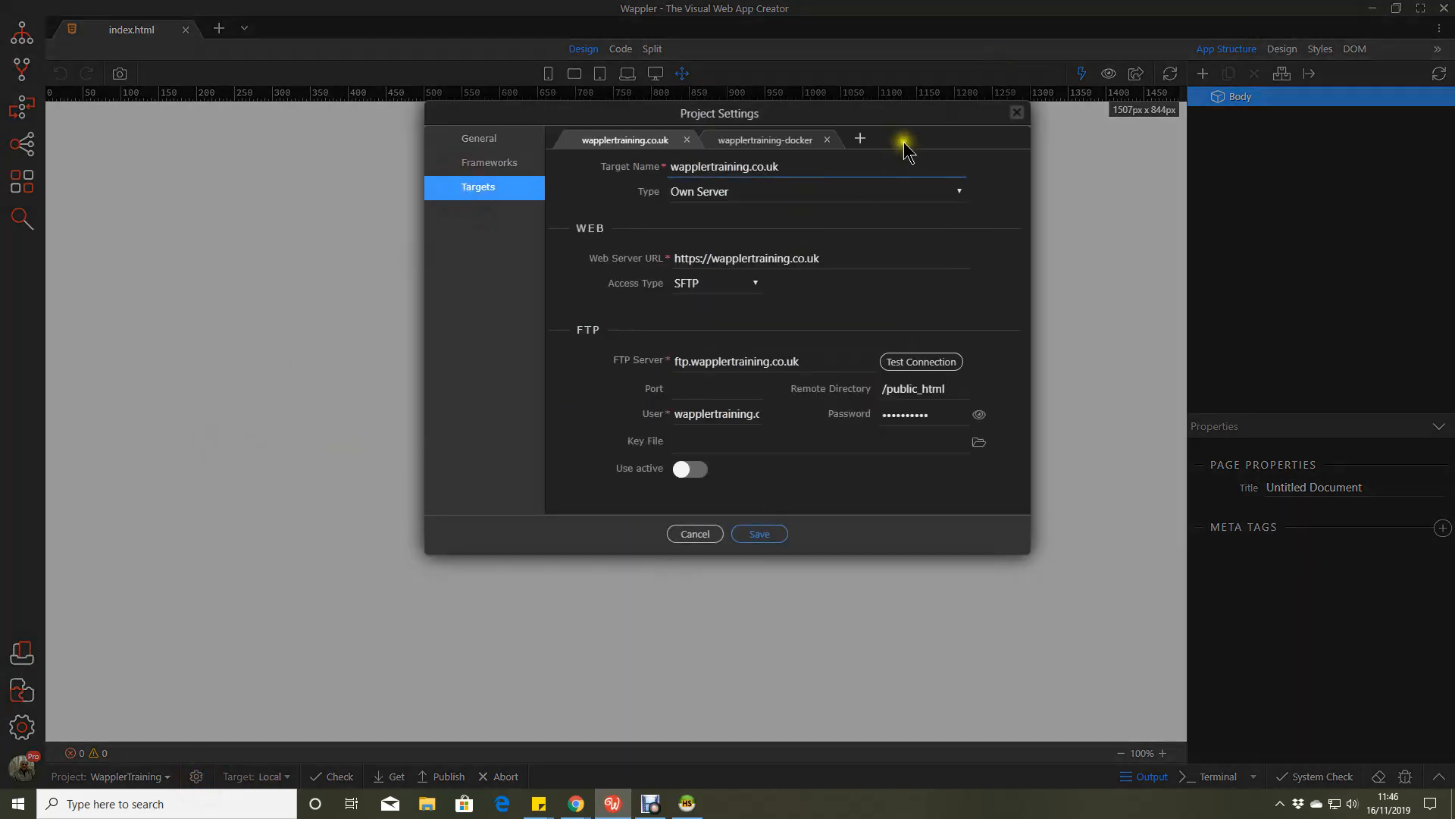
left_click(860, 138)
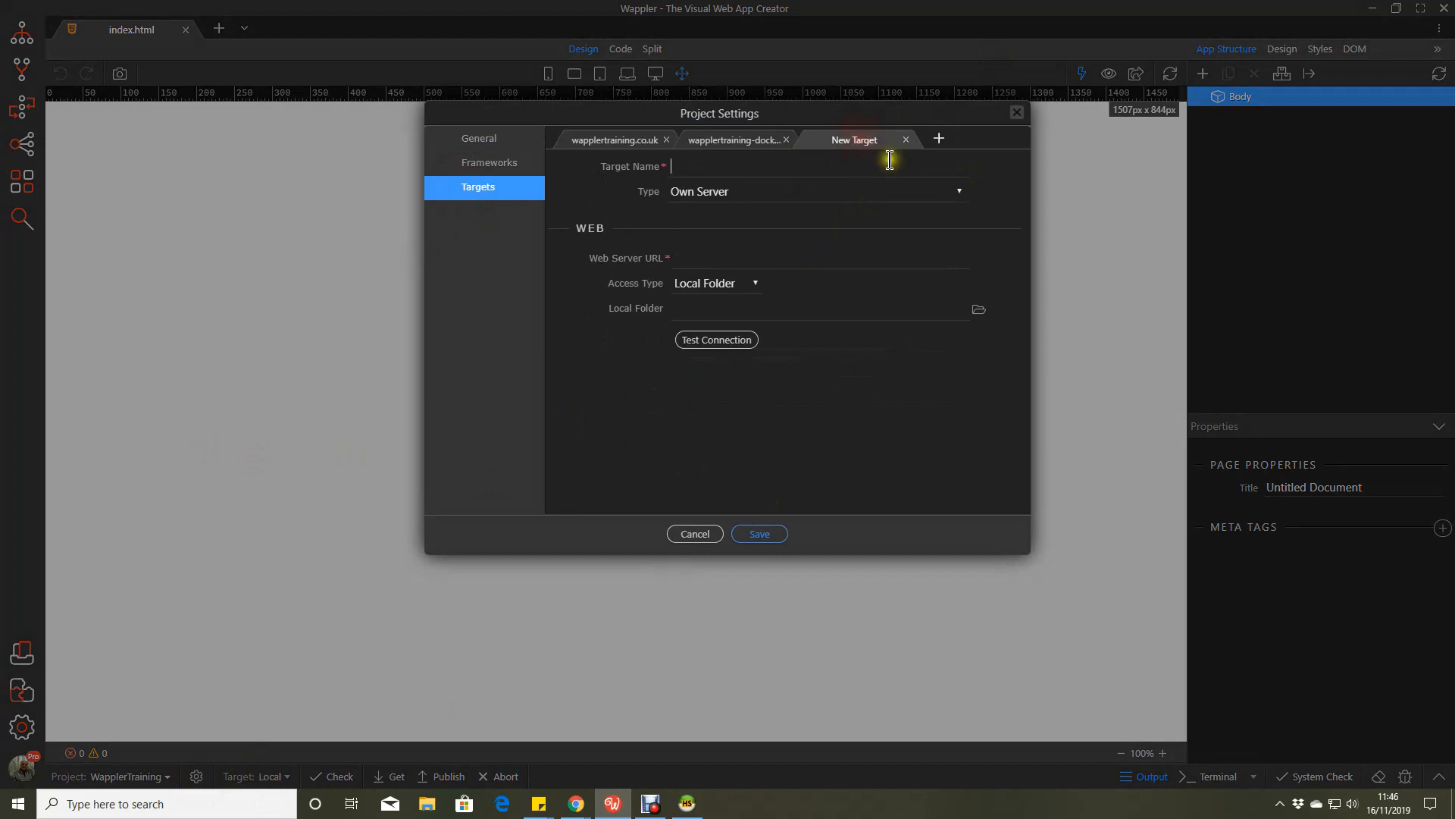
left_click(709, 168)
type("wapple")
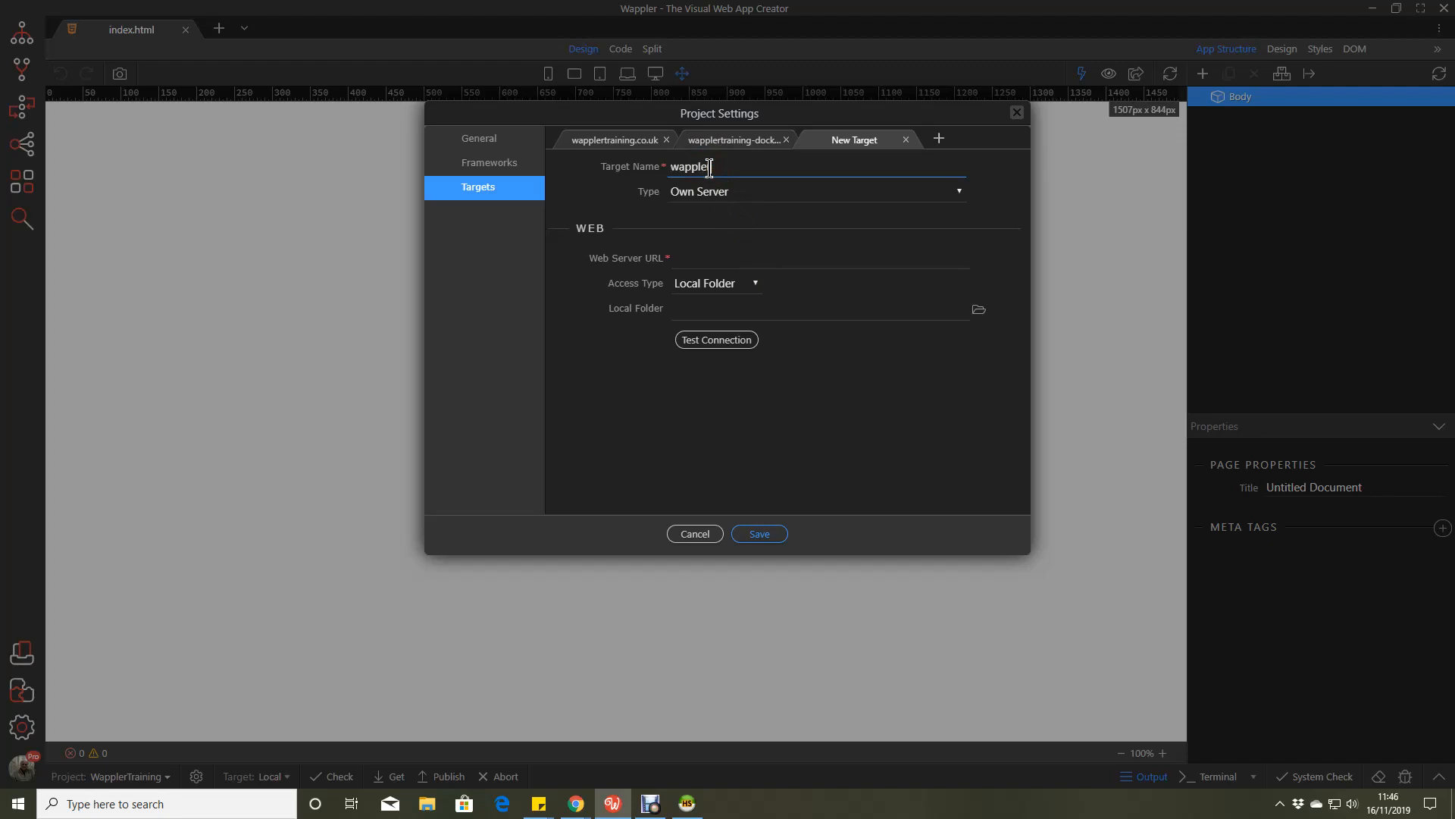
type("rtraining-remotedocker")
Set the new target's type to Docker Engine with a Remote connection and open the Docker machine manager
left_click(732, 195)
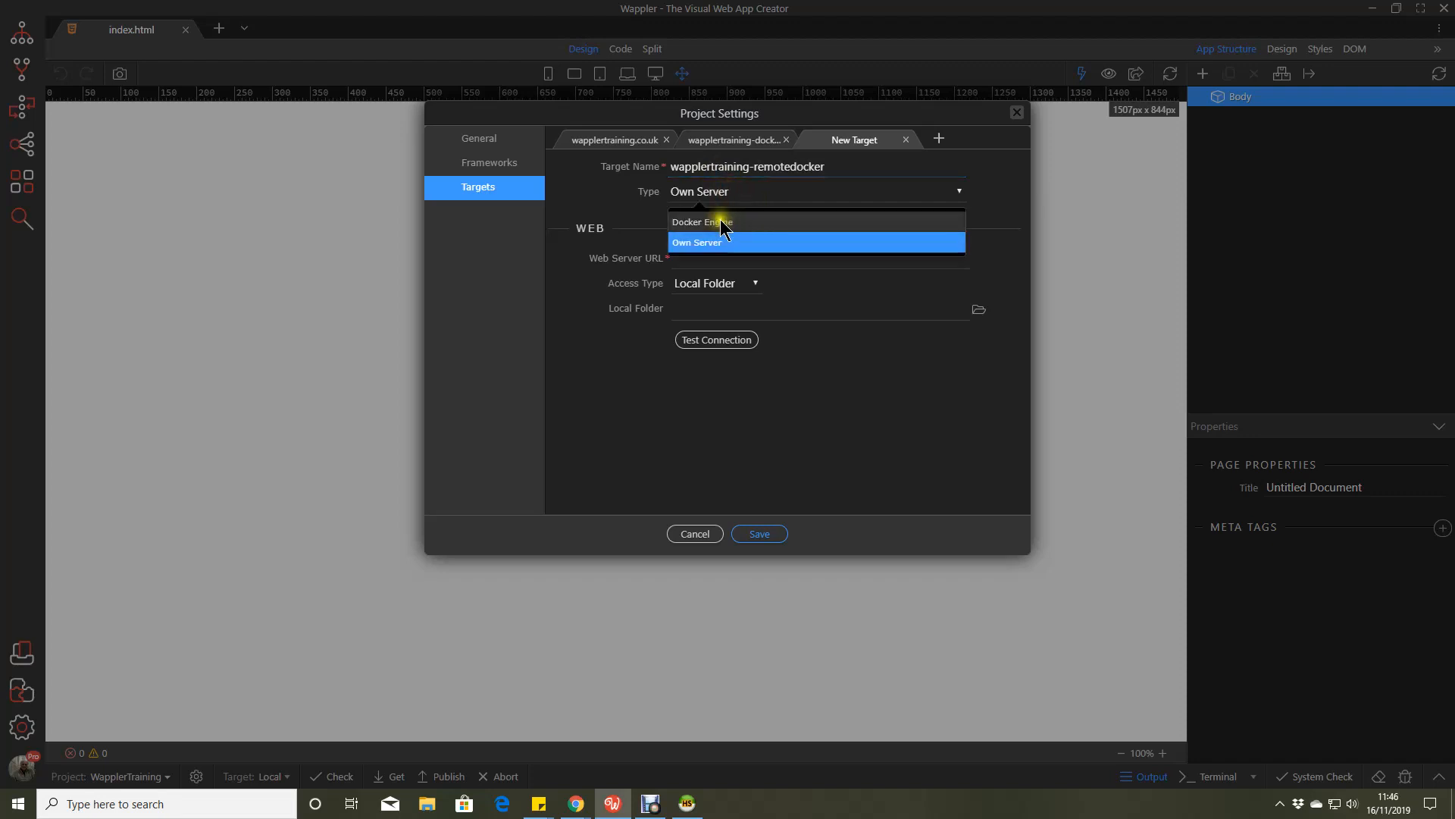
left_click(720, 220)
left_click(714, 215)
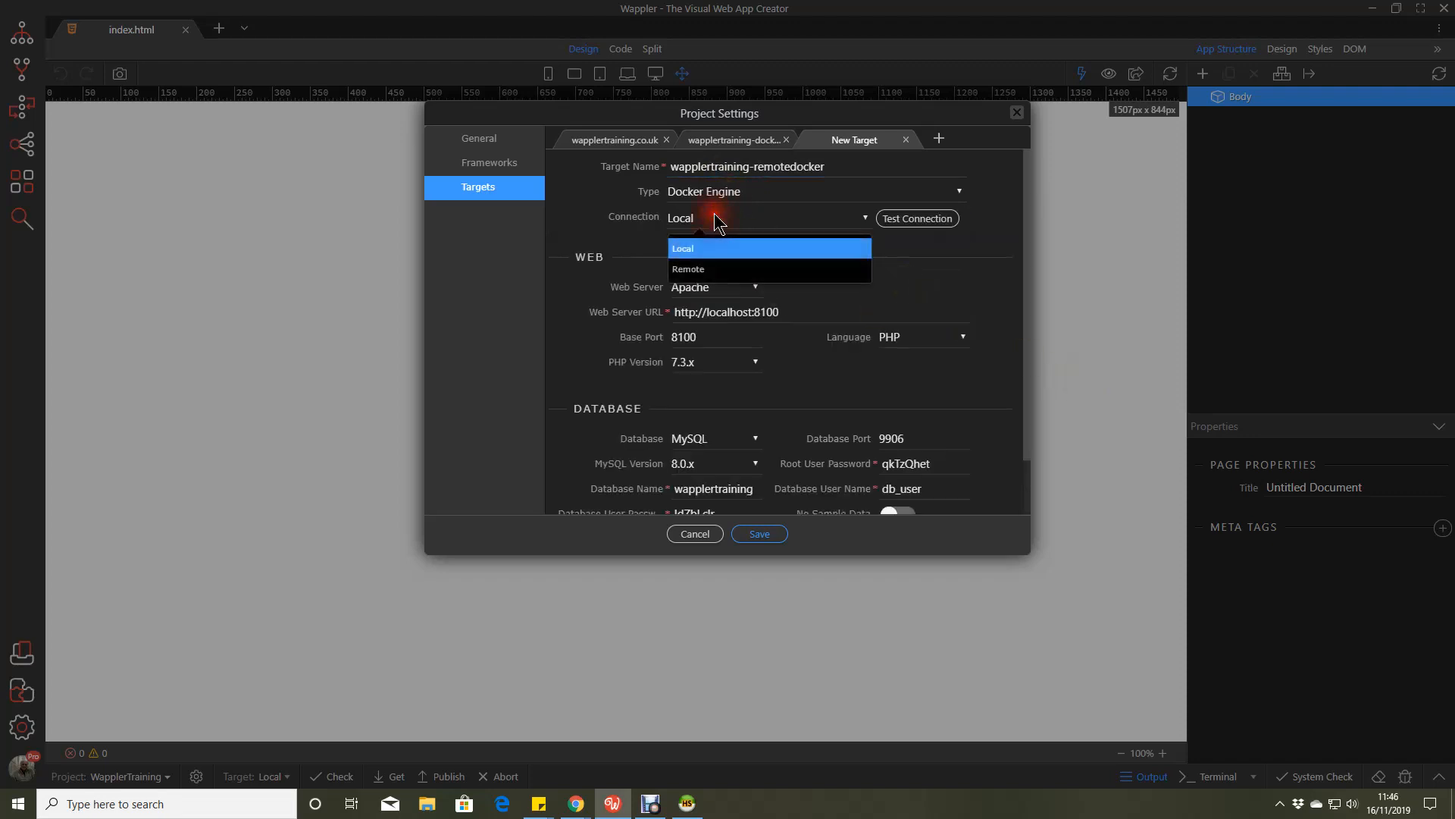
left_click(703, 270)
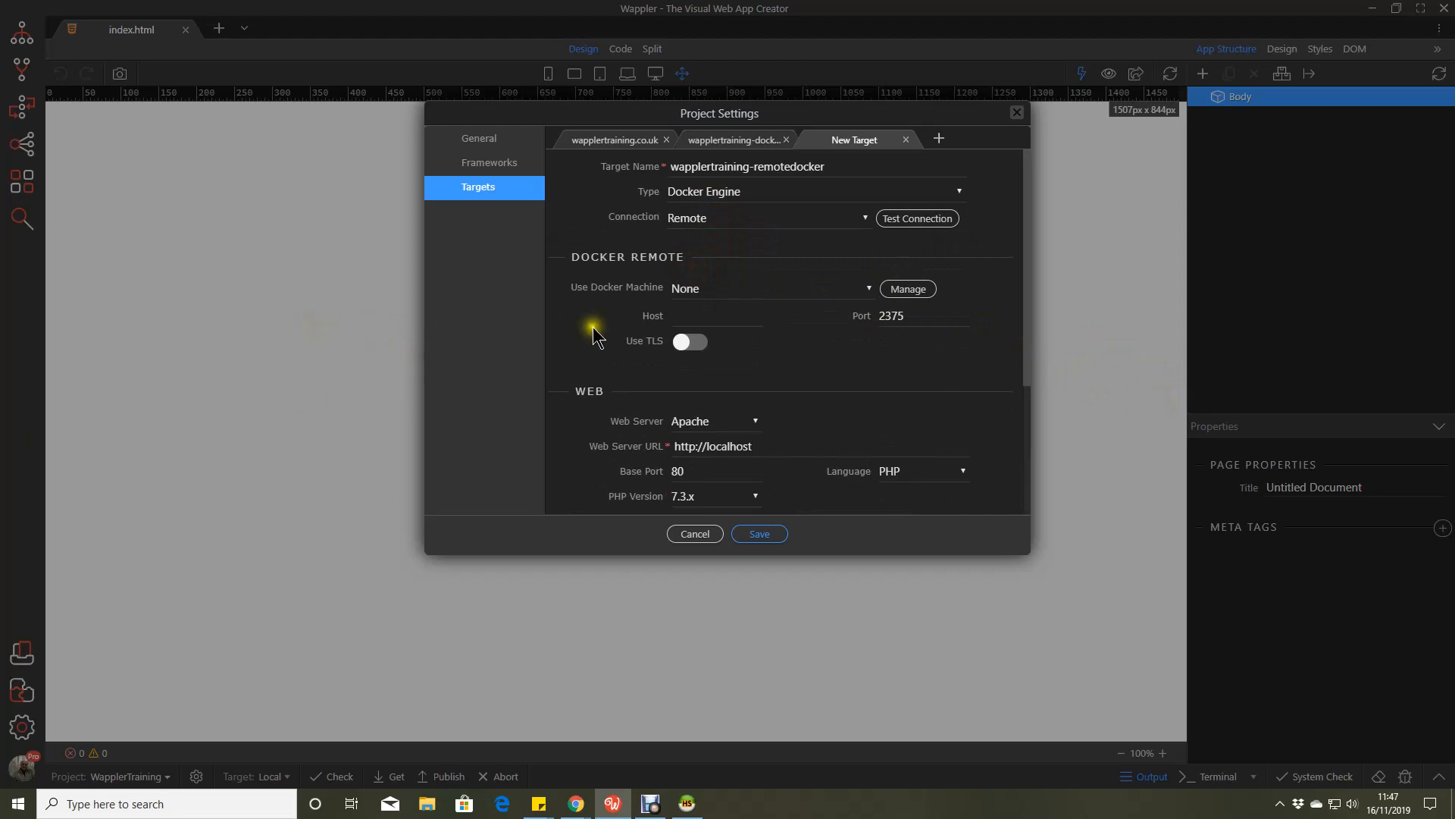
left_click(906, 291)
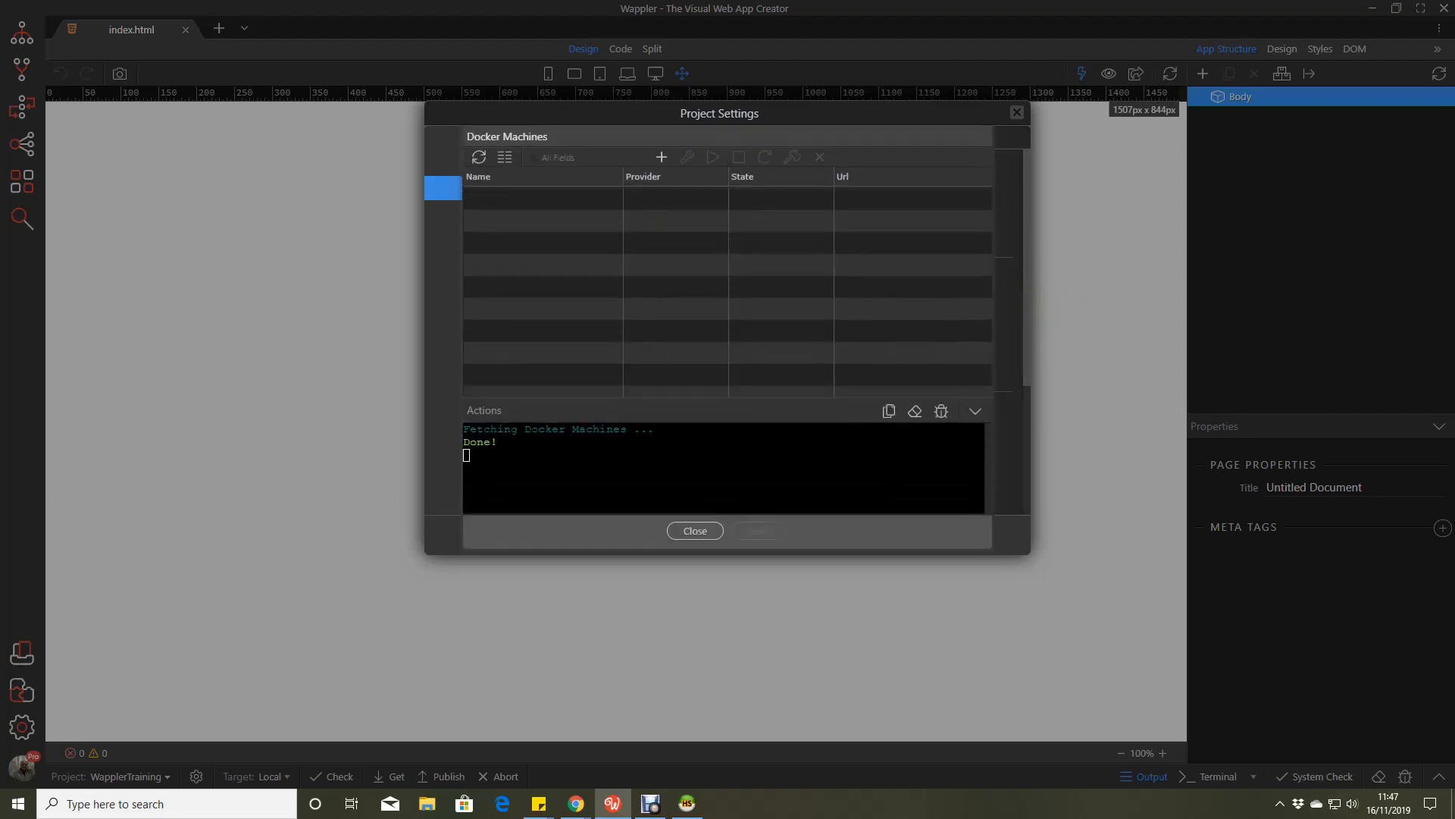
Switch to DigitalOcean in the browser and permanently destroy the droplet named digitalocean
key("alt+Tab")
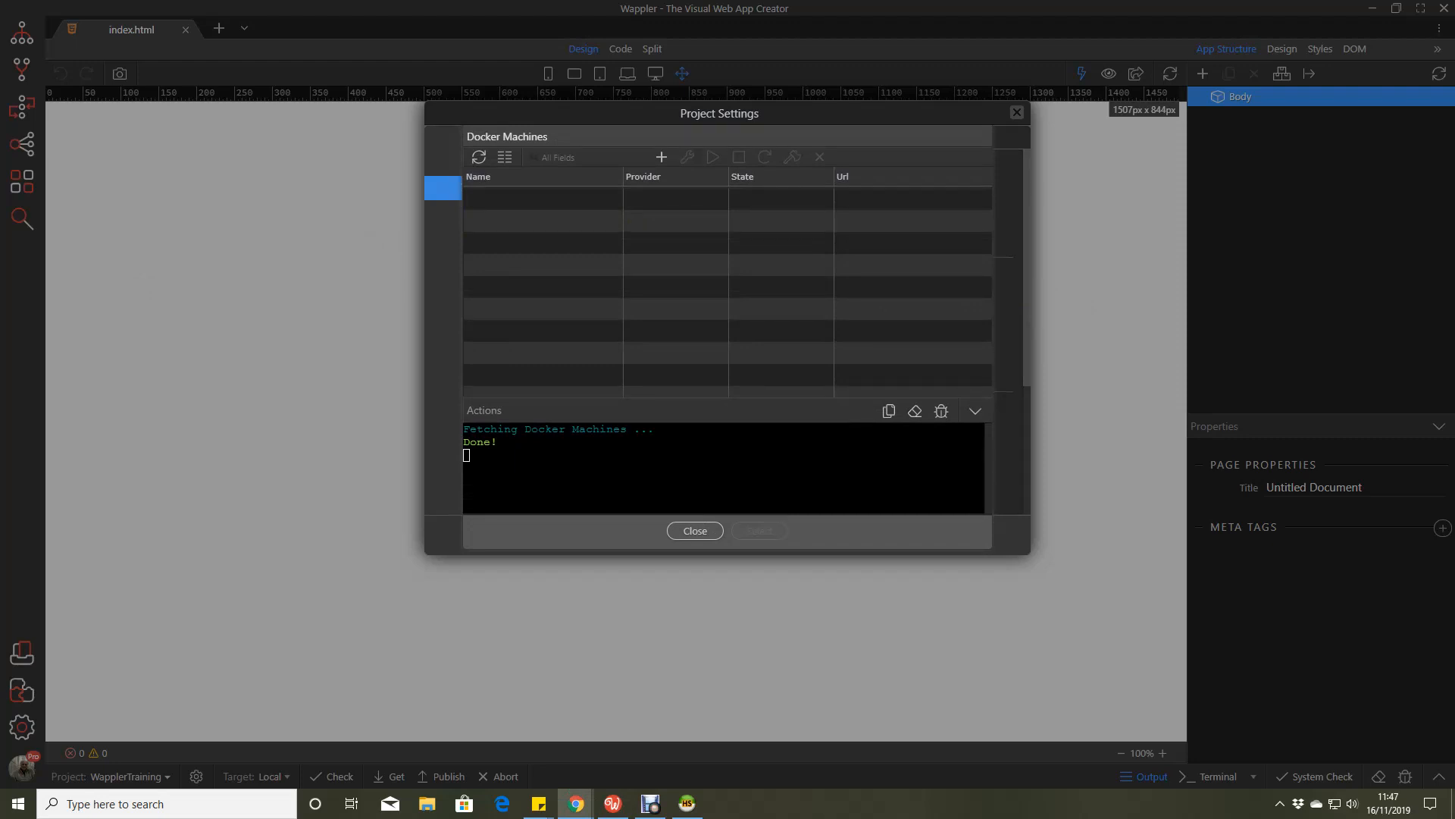
left_click_drag(0, 106, 483, 58)
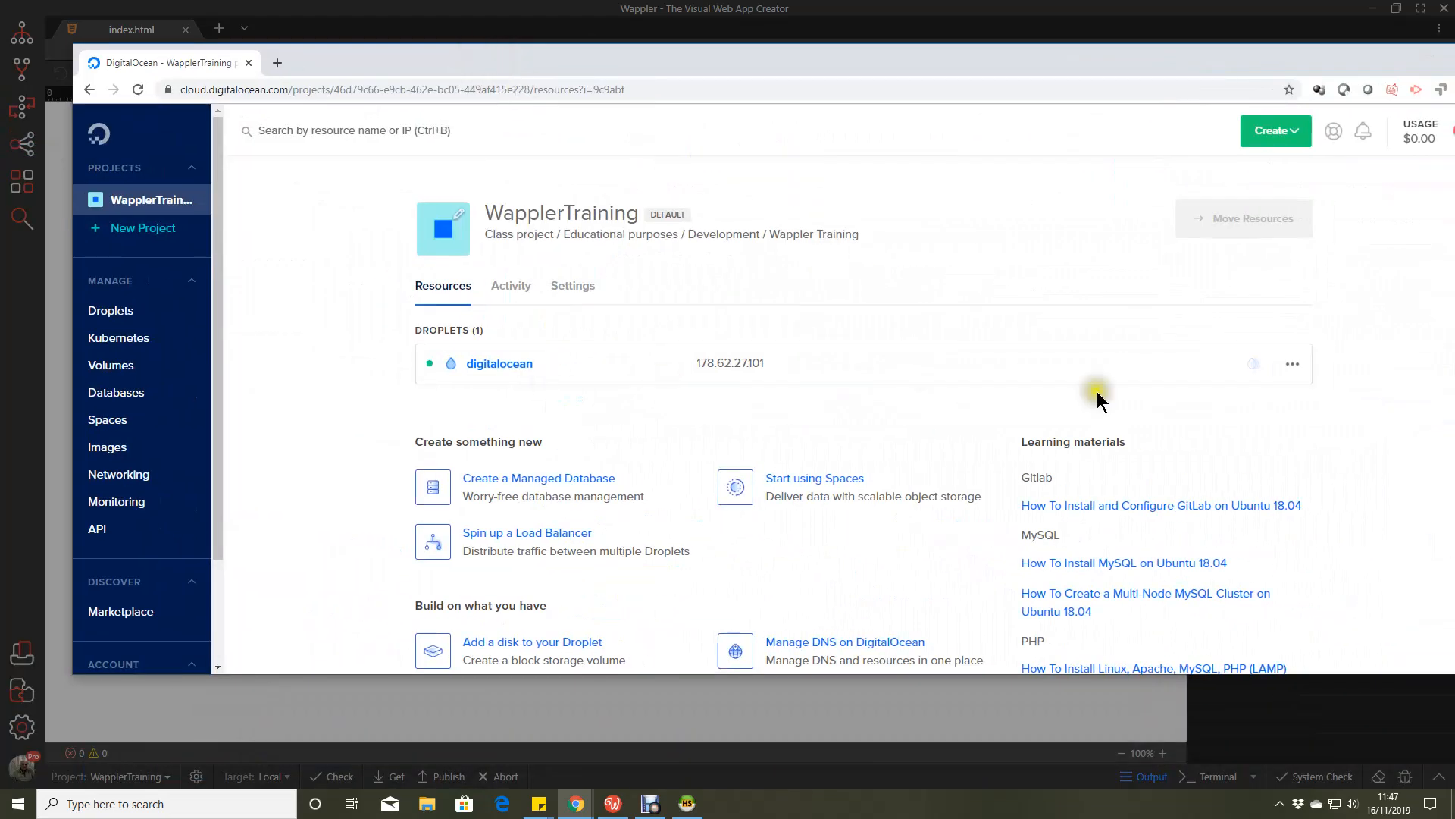
left_click(1293, 364)
left_click(1289, 606)
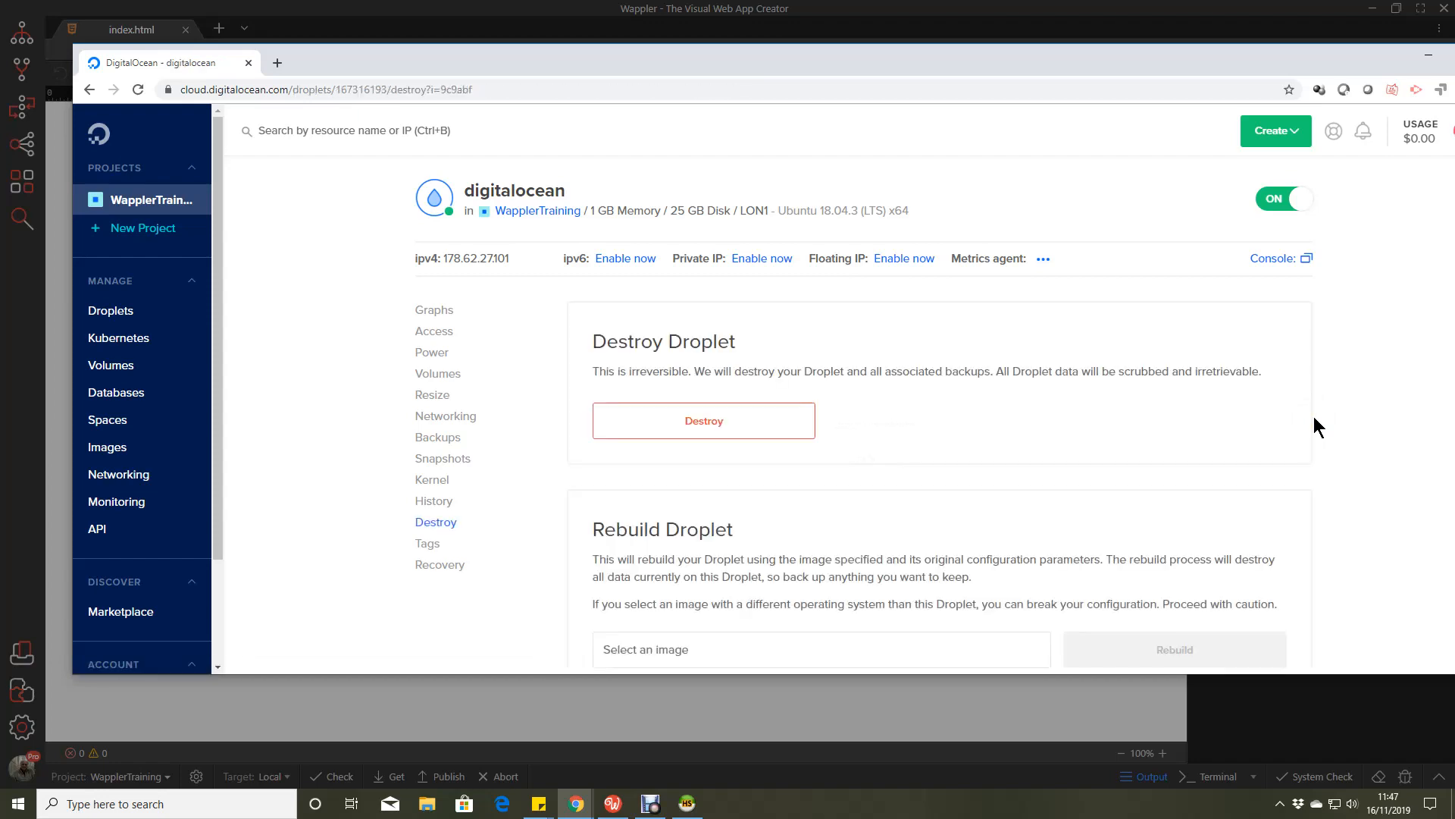
left_click(746, 423)
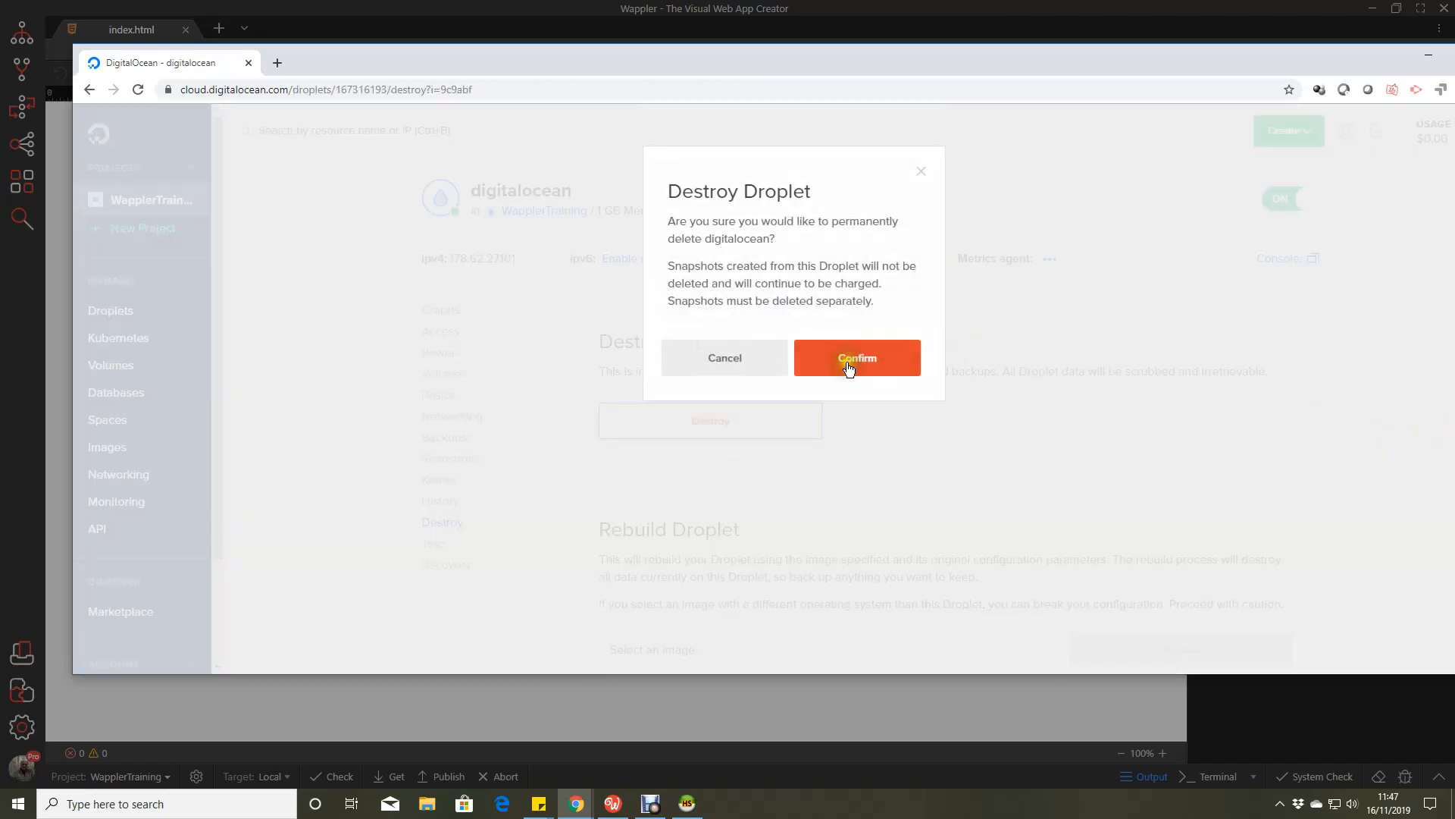
left_click(848, 367)
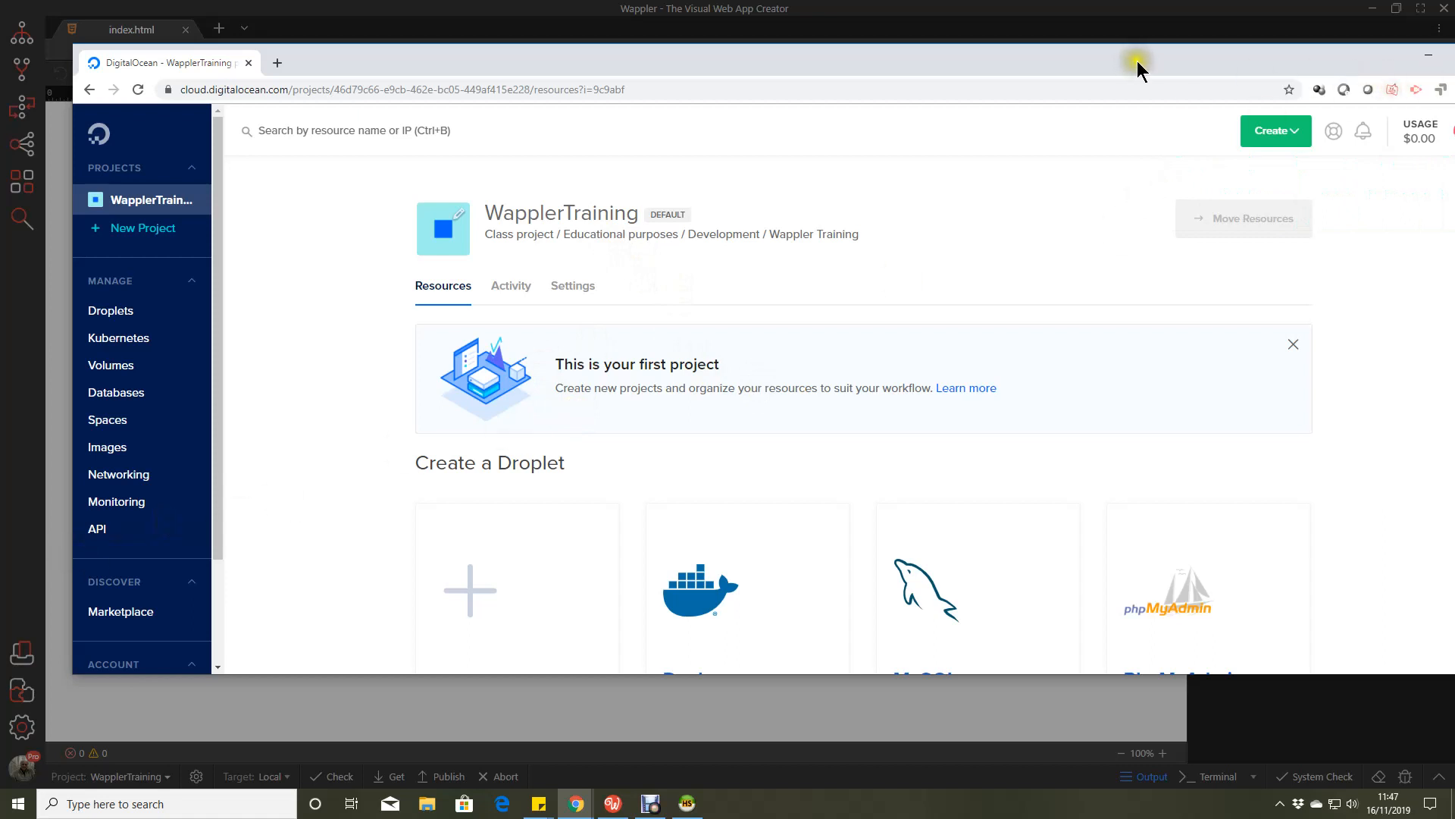
Open DigitalOcean's API tokens page and move the browser aside to return to Wappler
left_click_drag(1130, 58, 1101, 69)
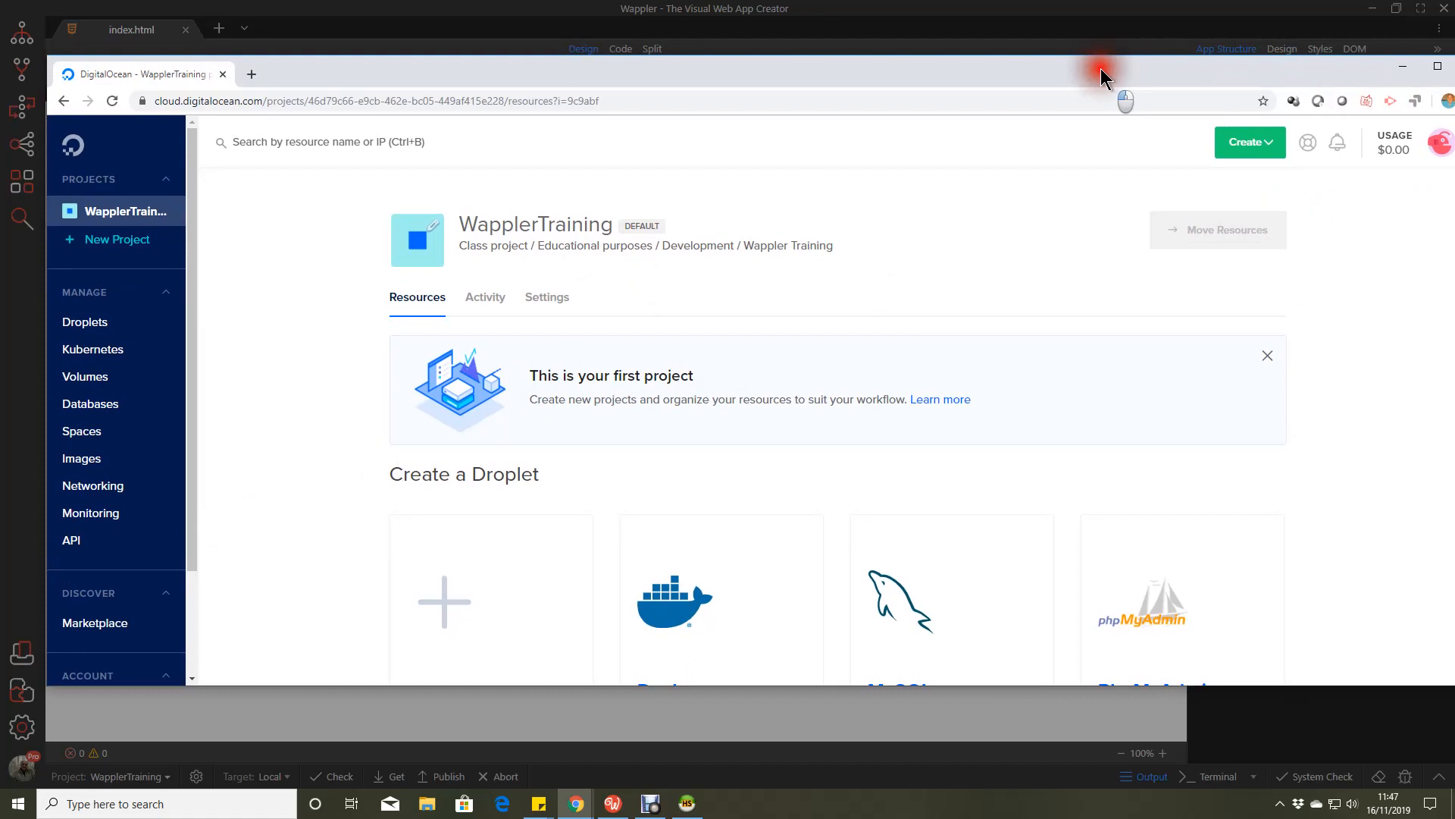
left_click_drag(1101, 68, 1101, 69)
left_click(71, 540)
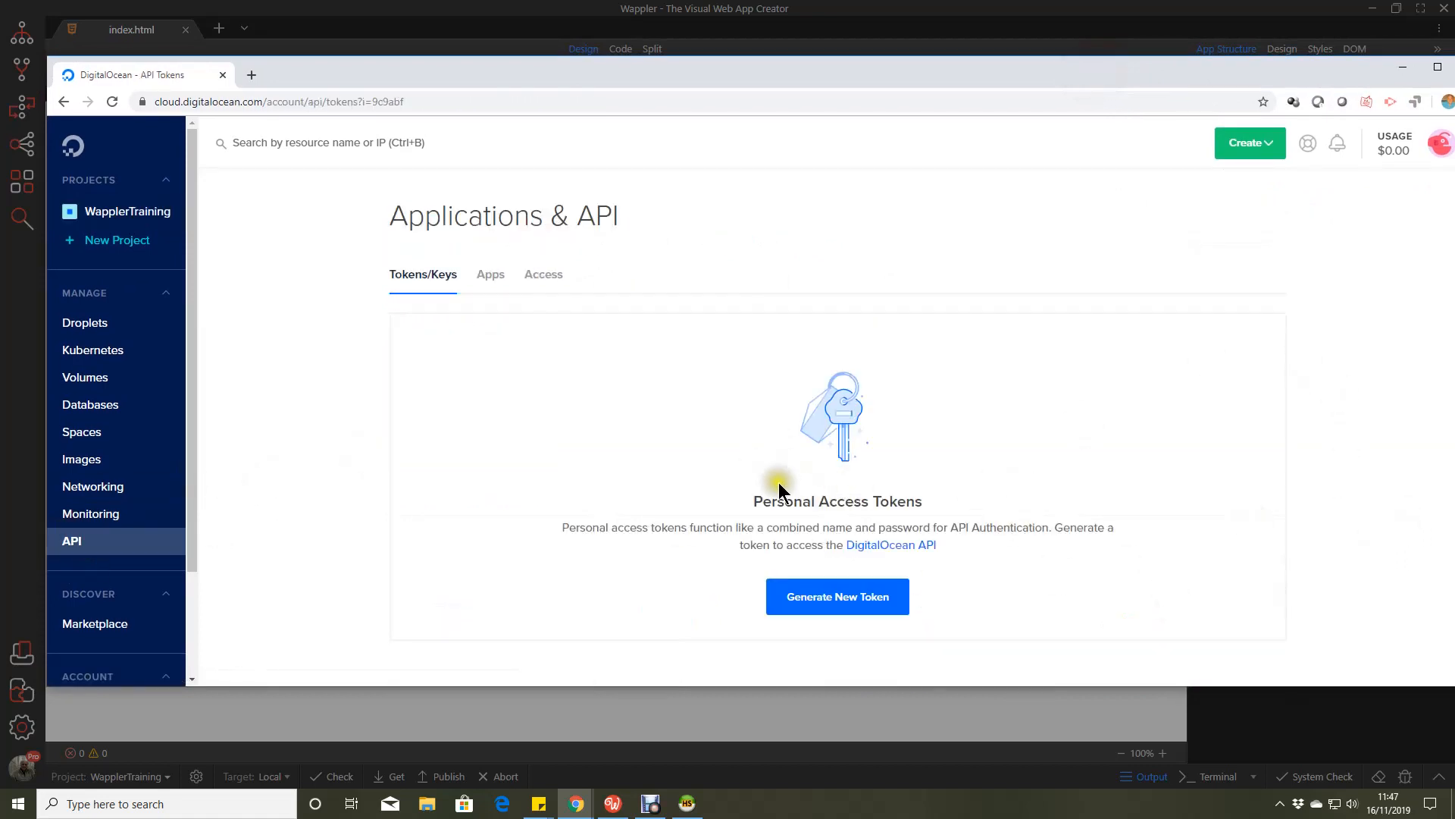
left_click_drag(879, 66, 0, 197)
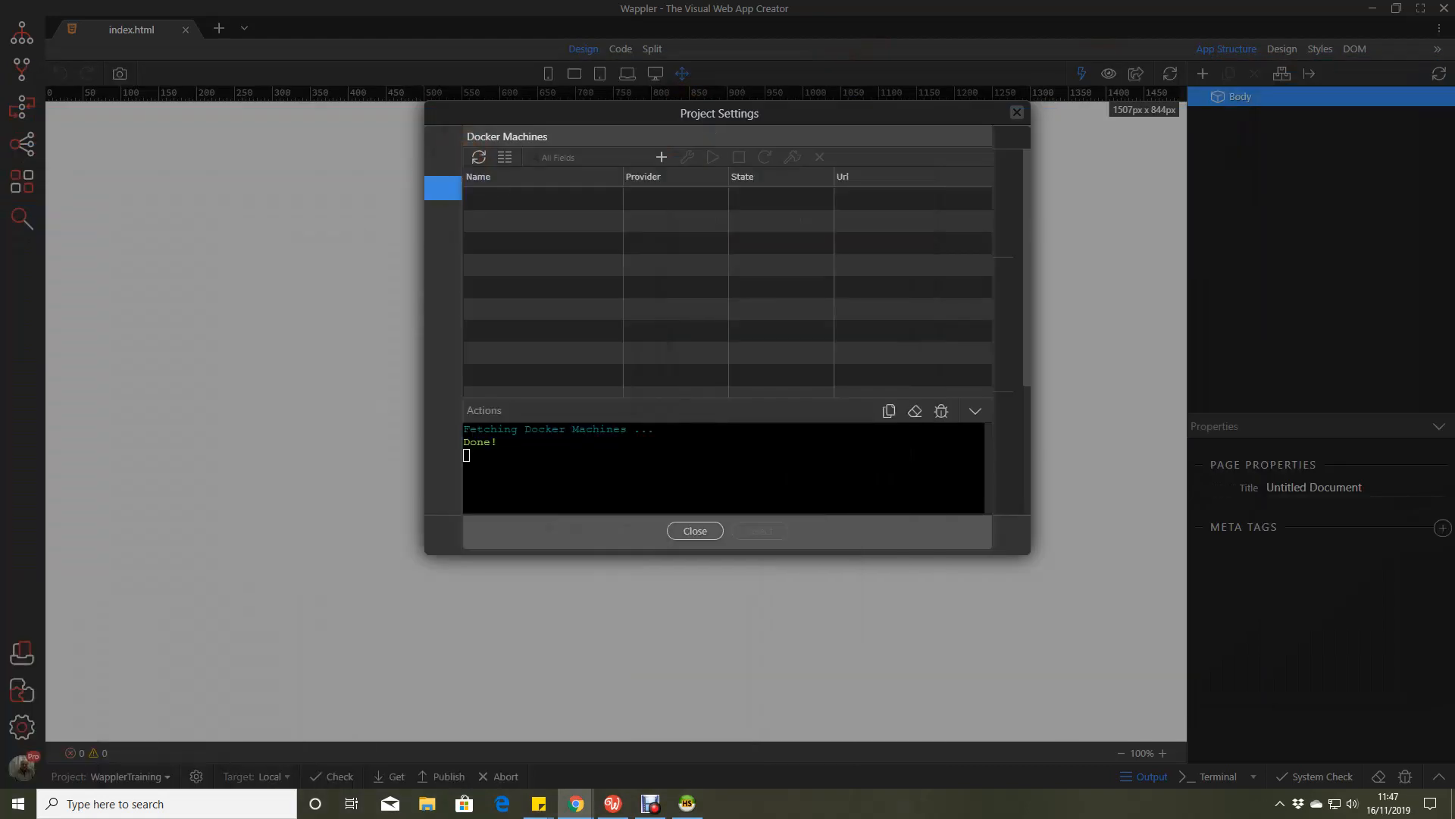
Add a new Docker machine and name it wapplertraining
left_click(661, 157)
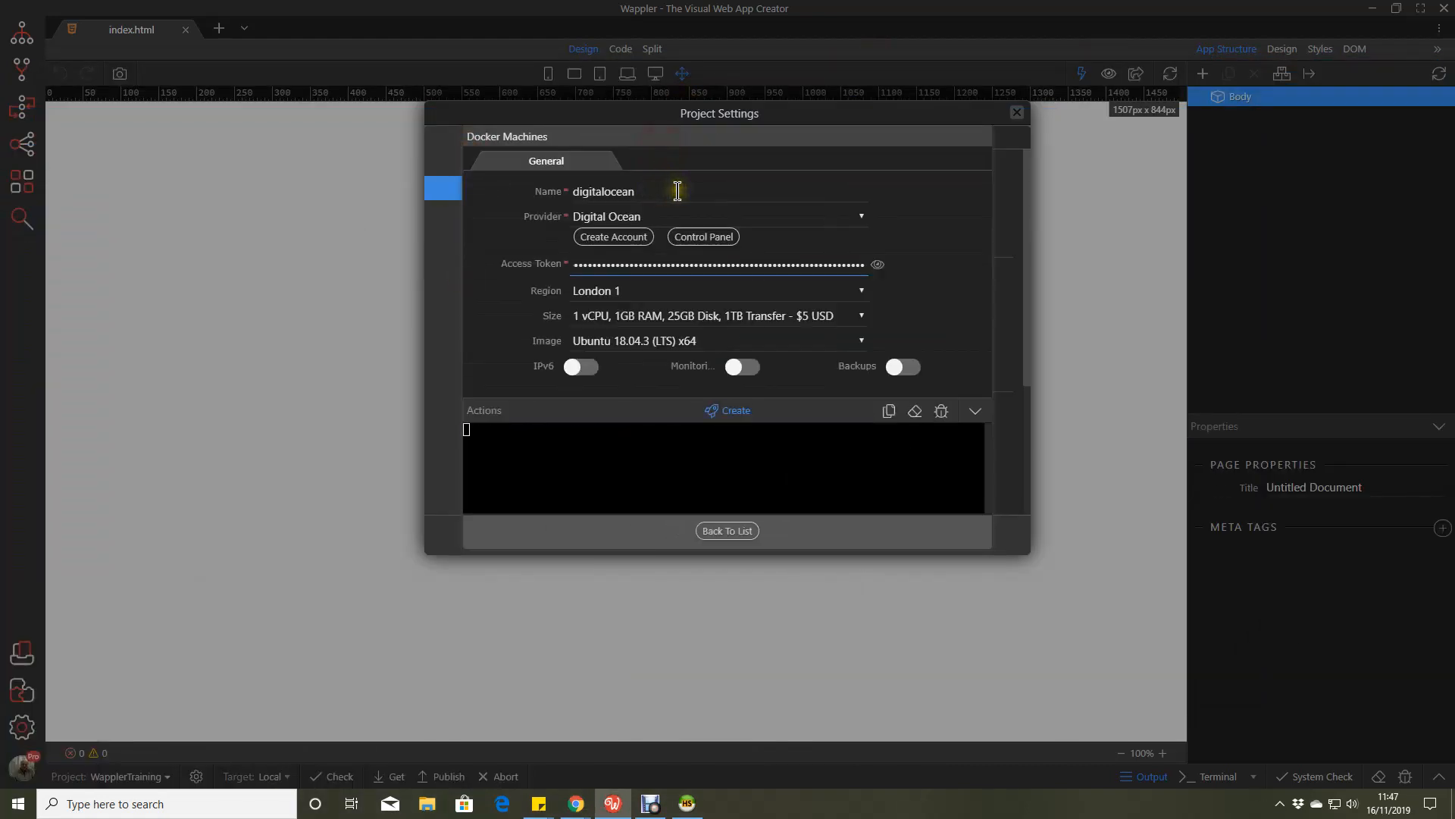
left_click(692, 192)
left_click_drag(690, 191, 549, 190)
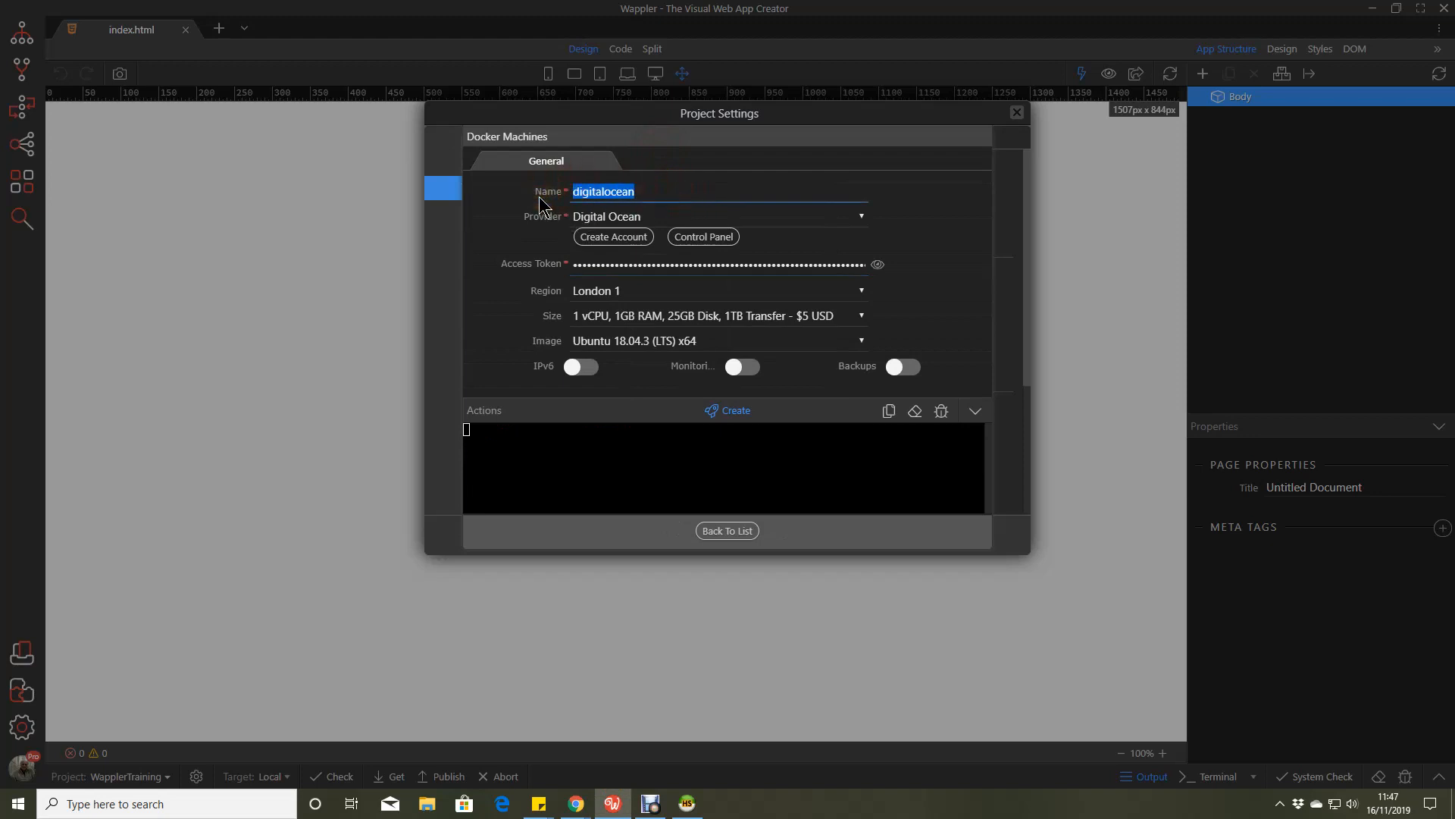
type("wapplertraining")
left_click(437, 289)
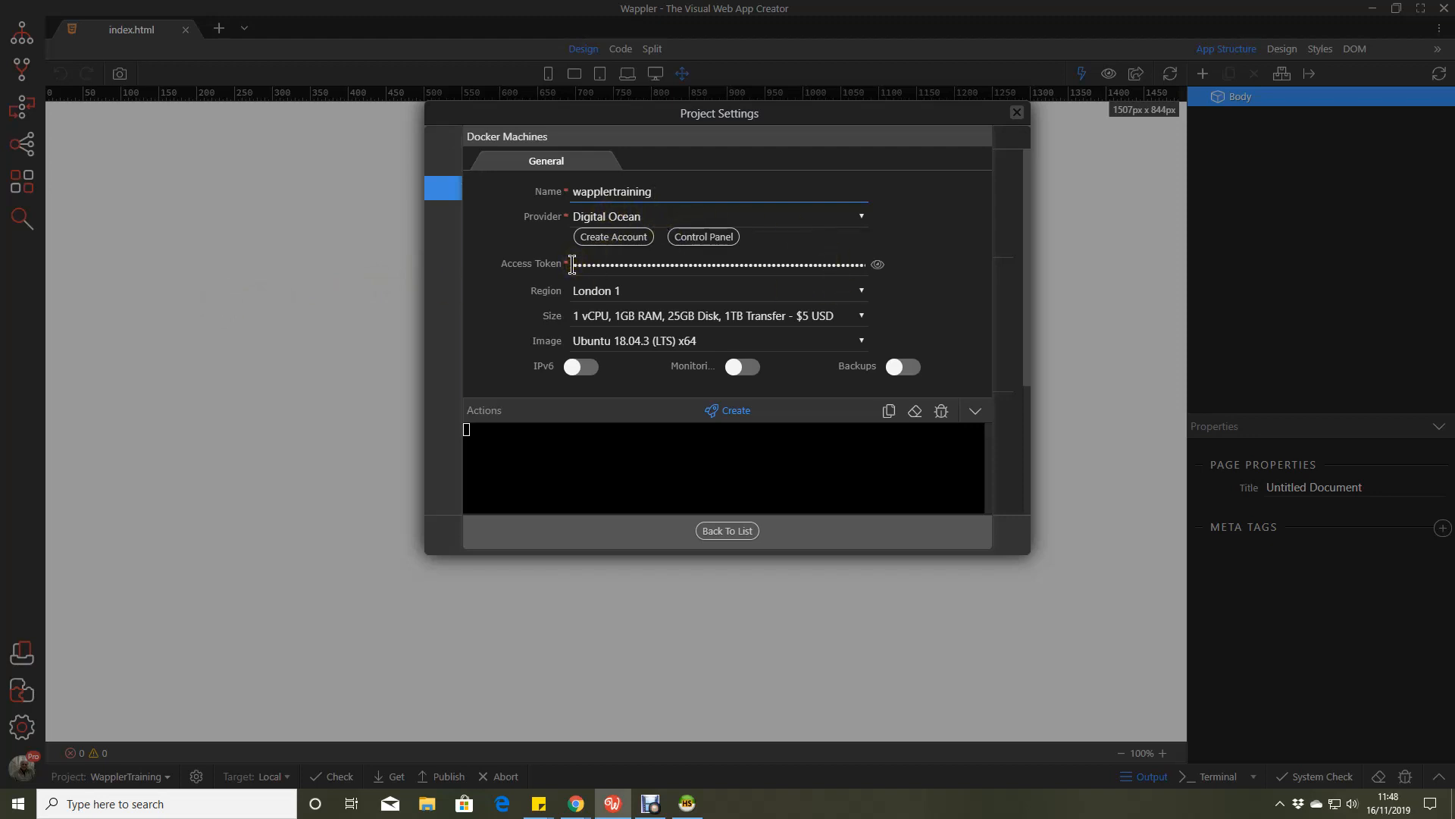
Switch to DigitalOcean and generate a personal access token named wapplertraining with read and write scopes
left_click_drag(0, 198, 842, 80)
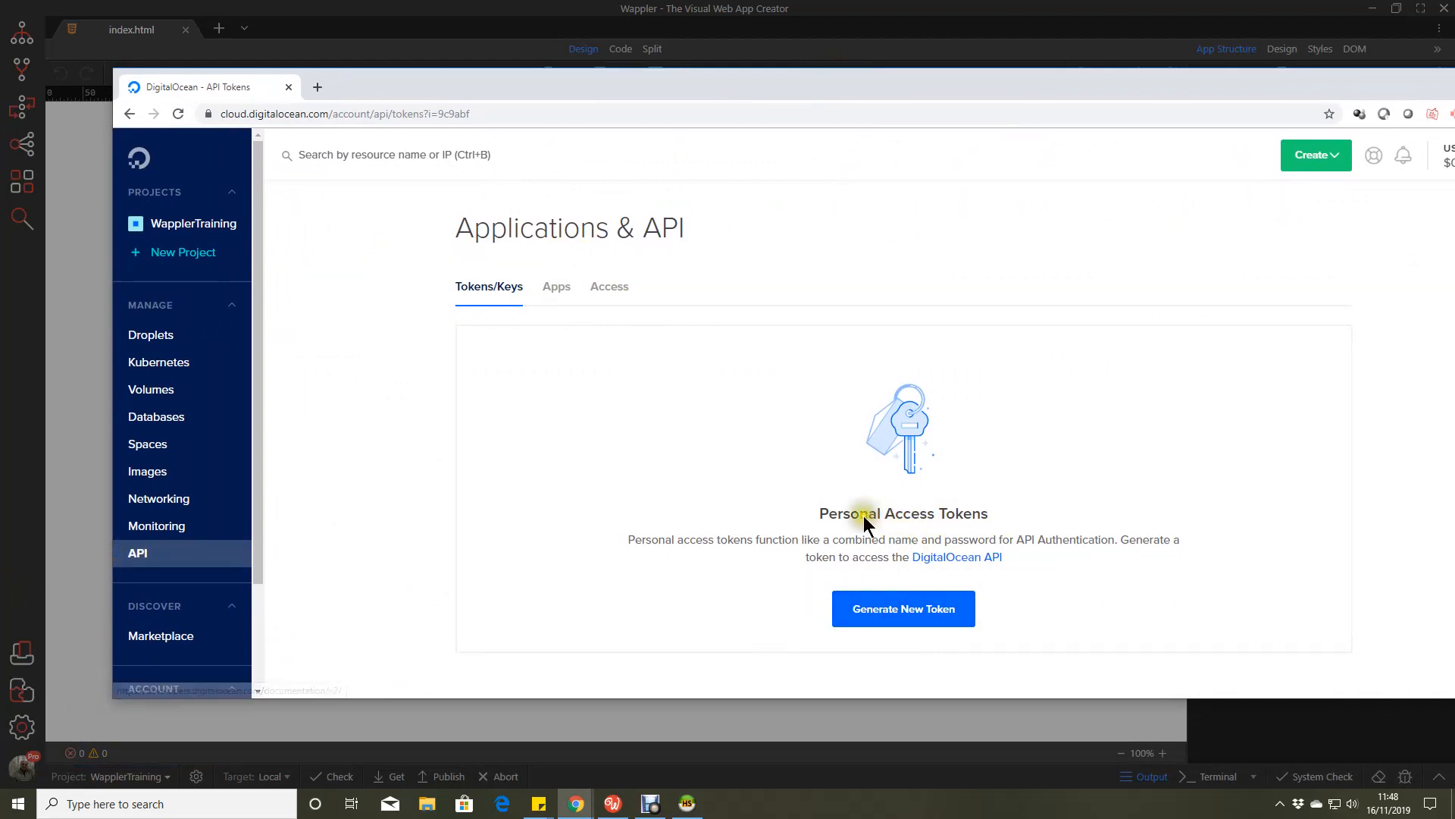
left_click(903, 608)
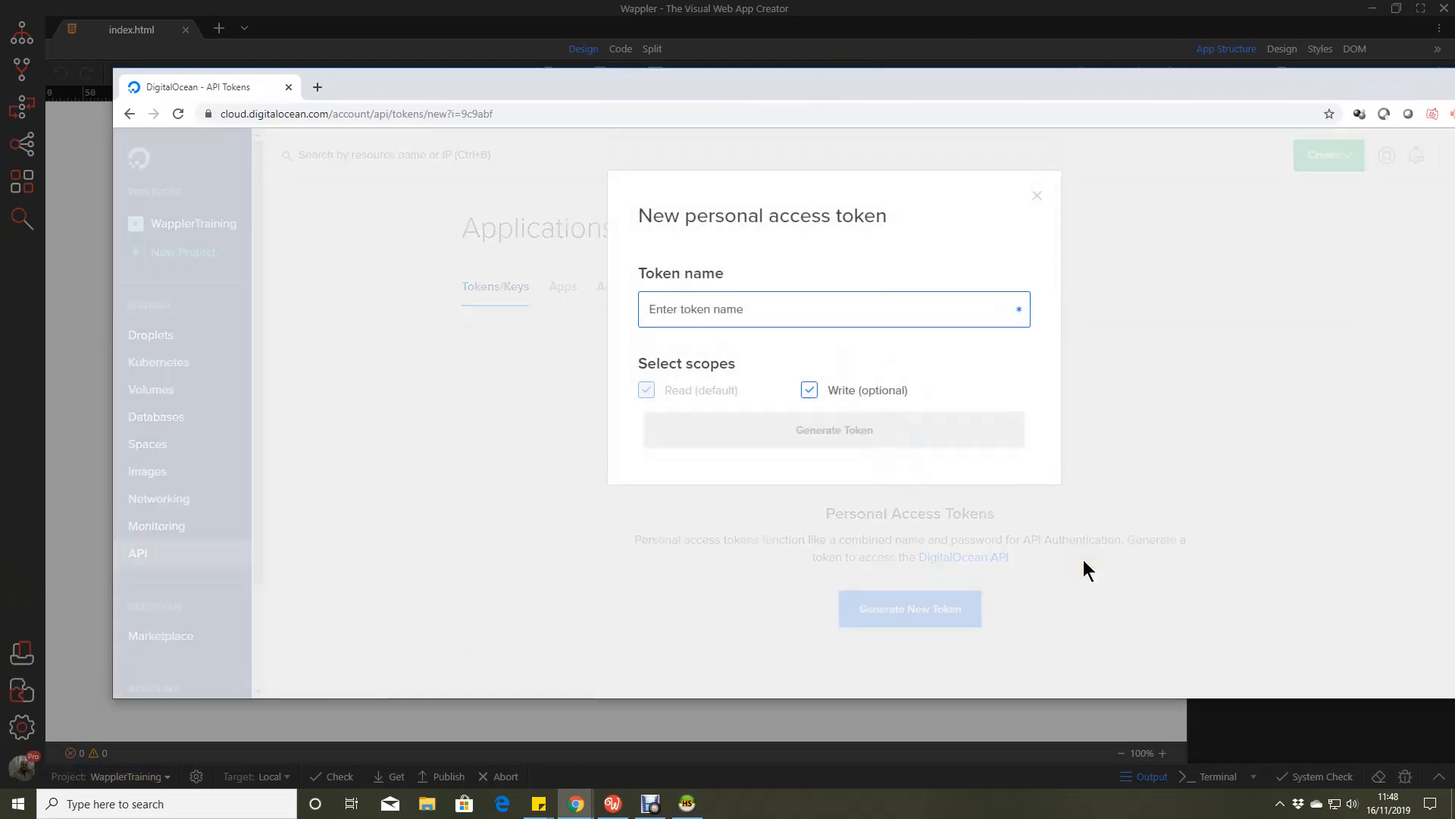
type("wappler")
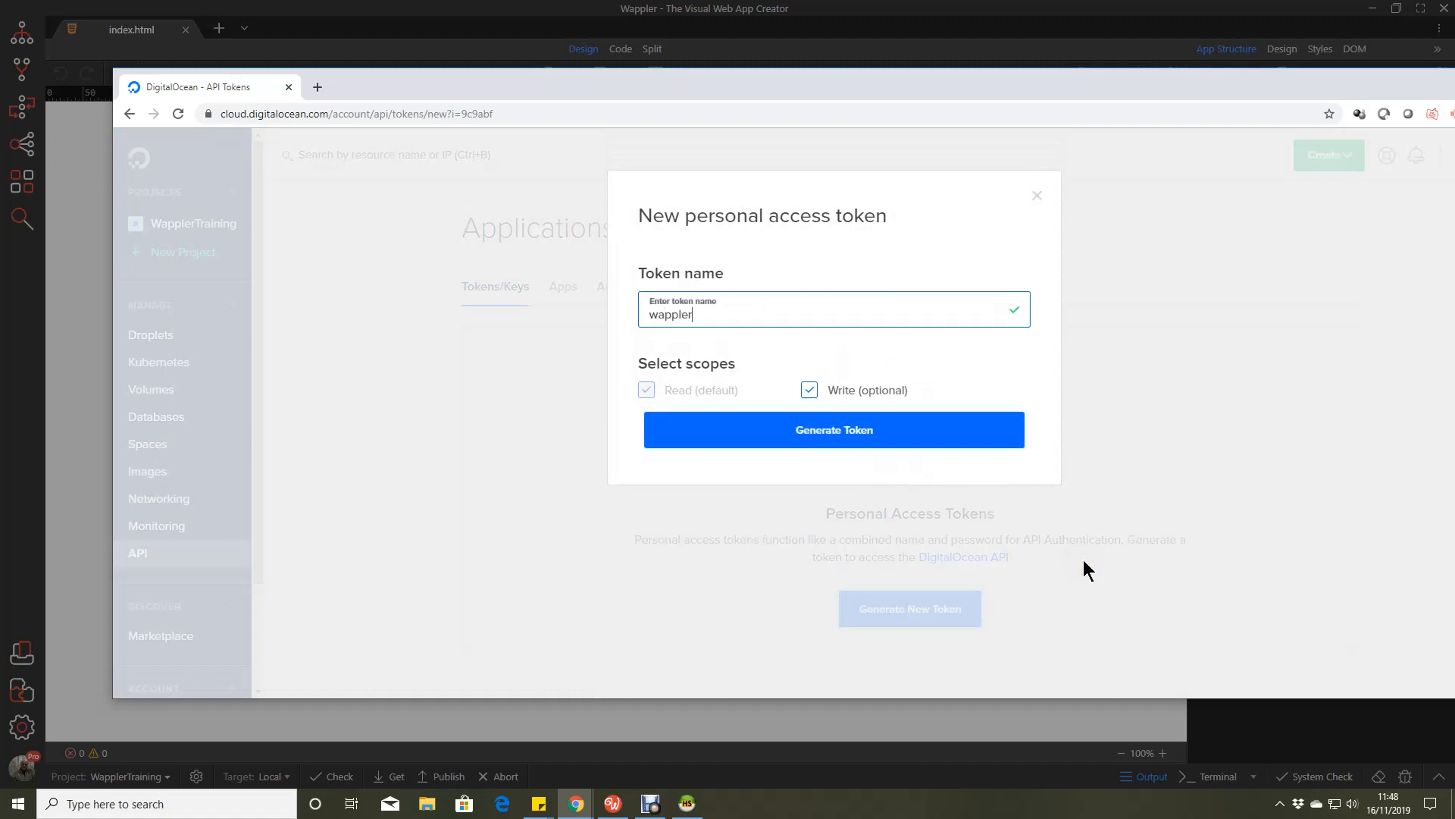
type("training")
left_click(843, 426)
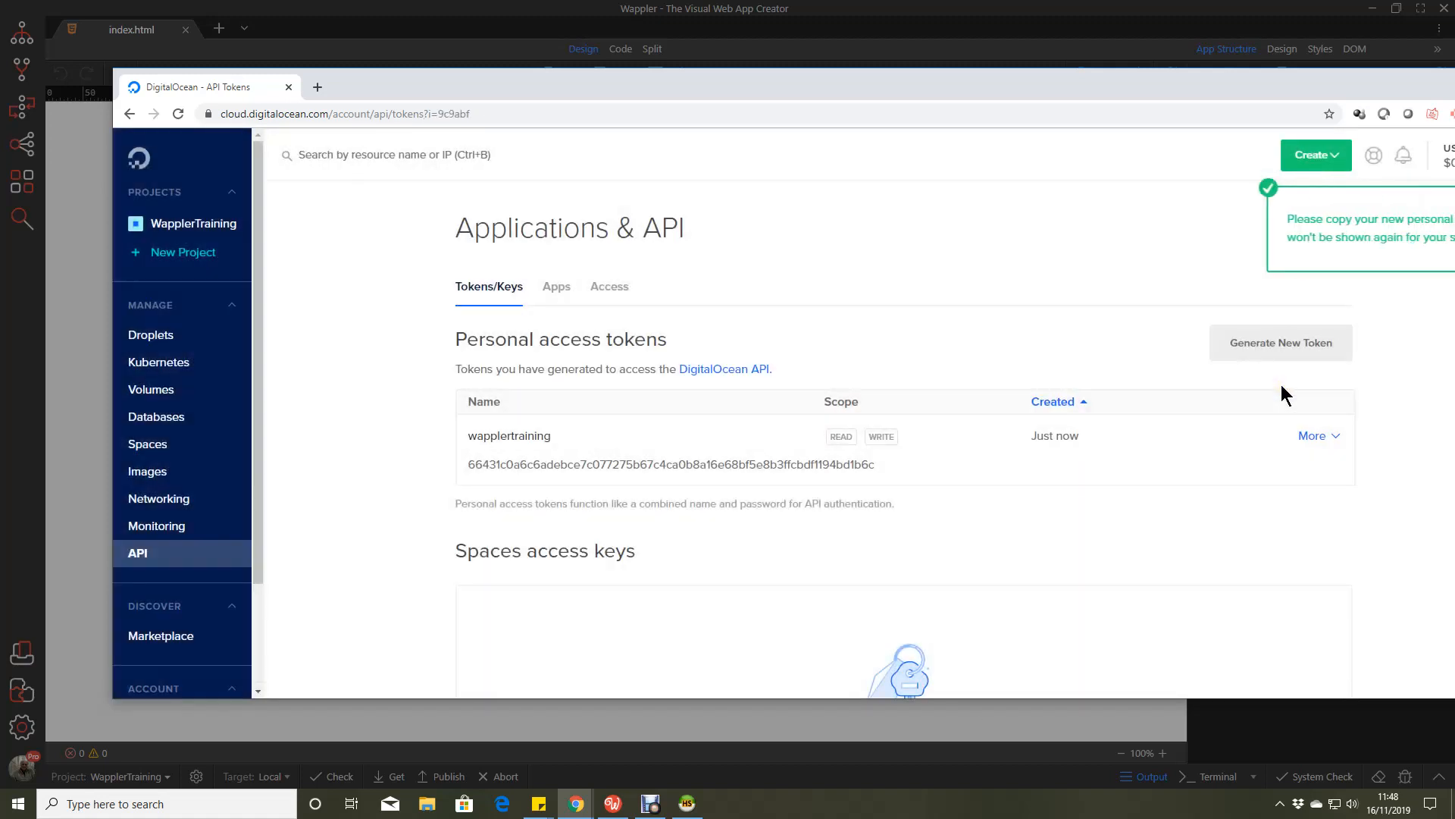
Copy the new token from DigitalOcean, paste it as the Docker machine's access token in Wappler, and create the machine
mouse_move(892, 465)
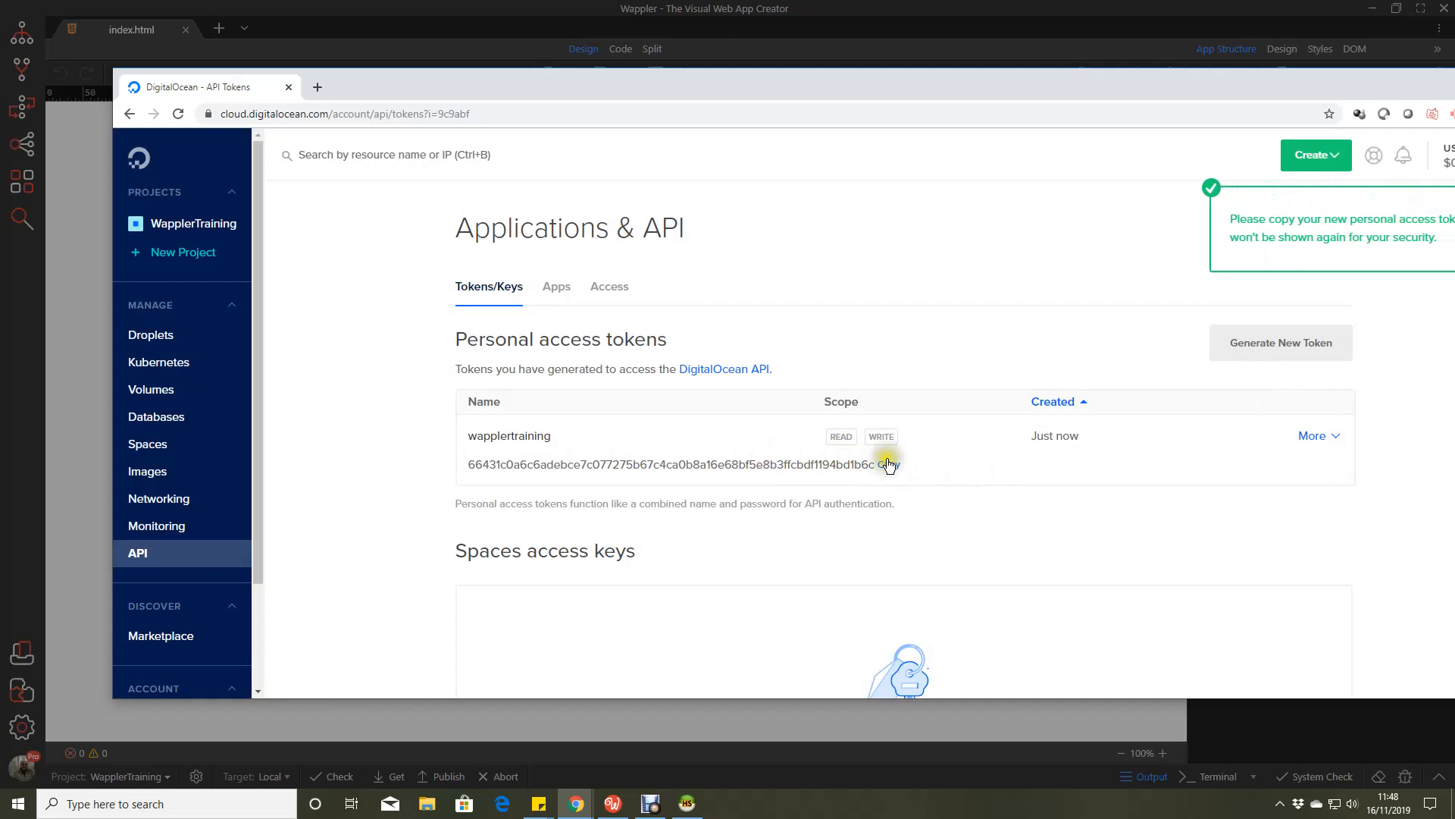
left_click(890, 465)
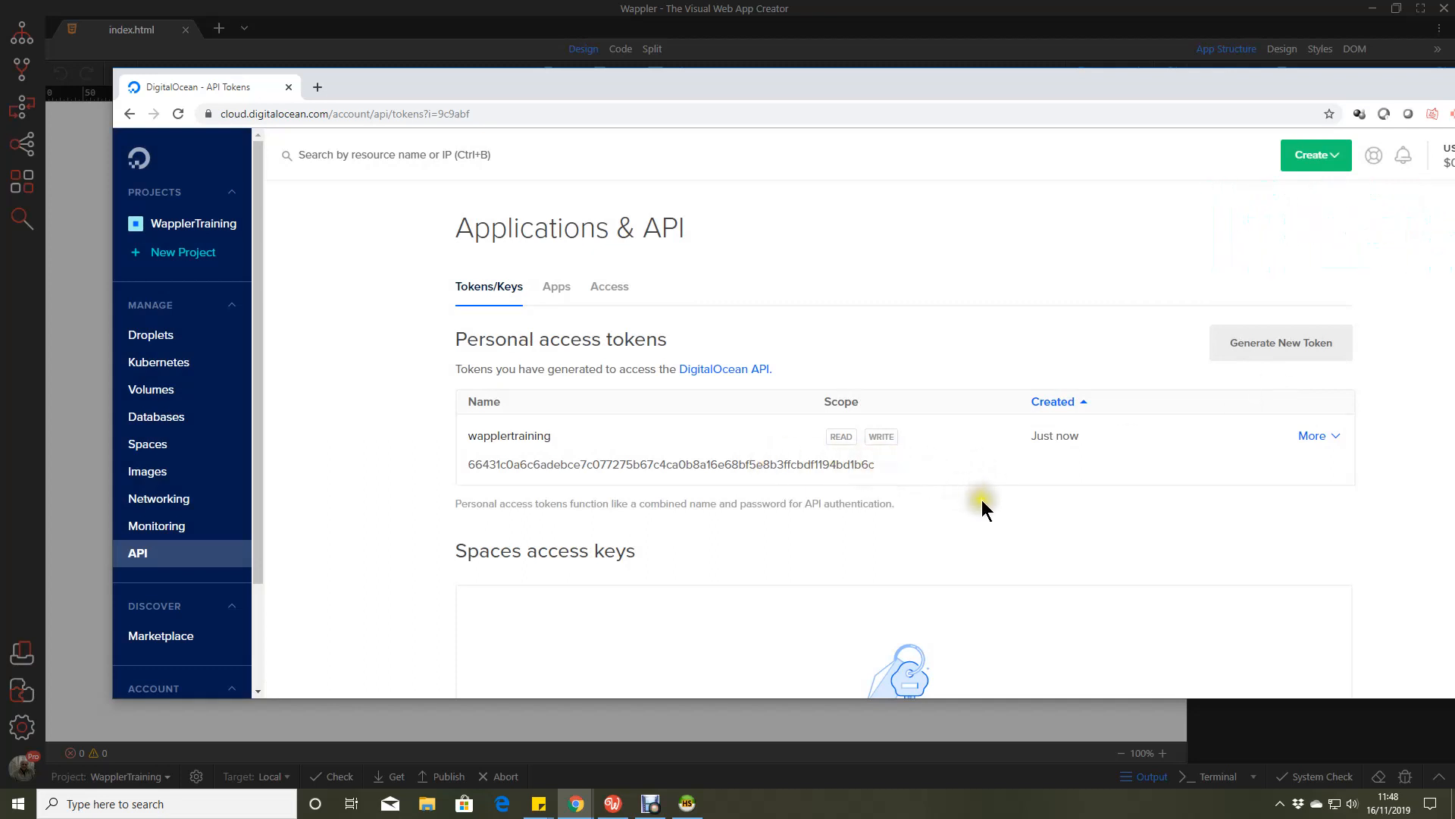
left_click(1287, 81)
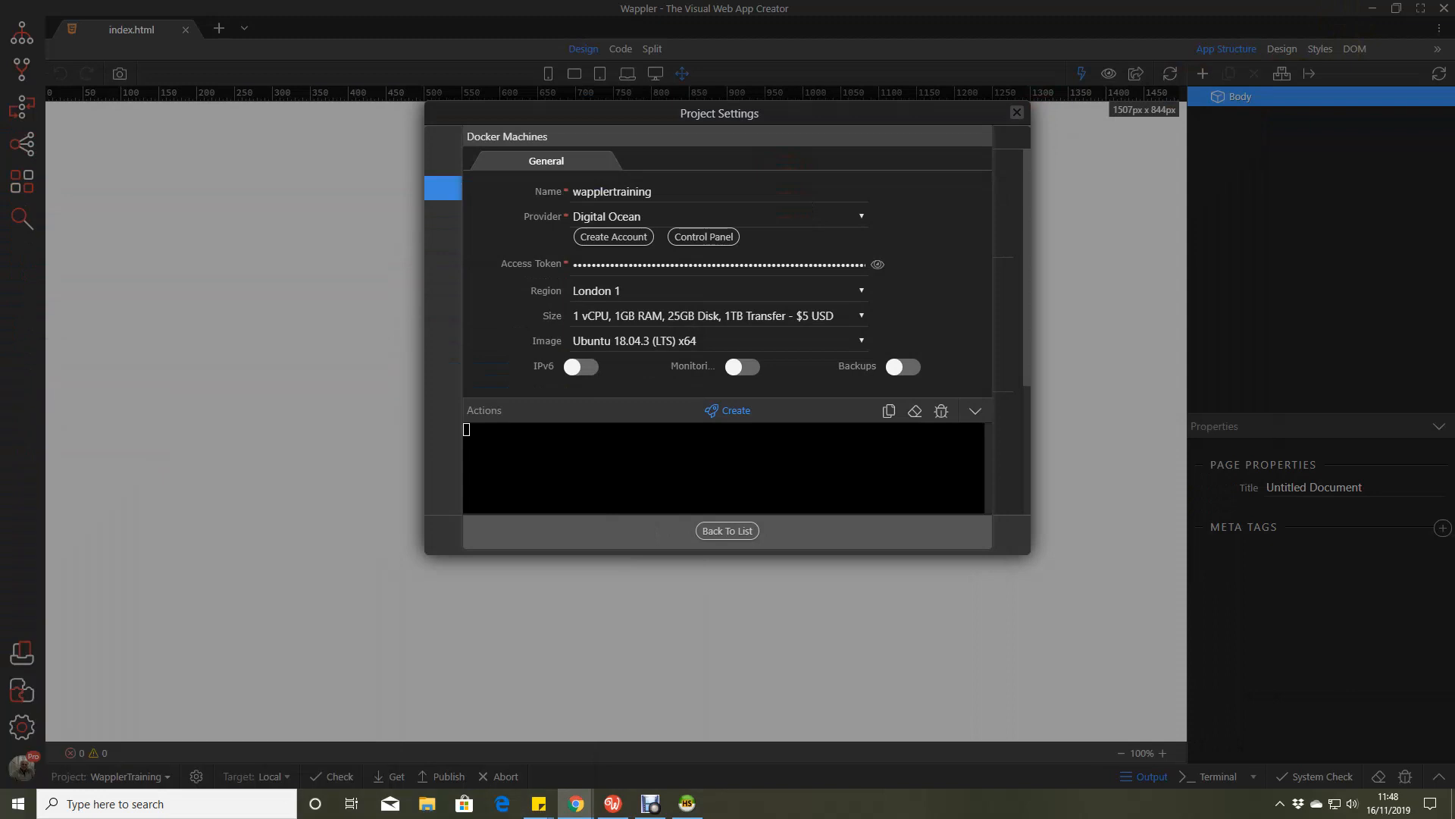
left_click_drag(580, 265, 978, 282)
key("ctrl+v")
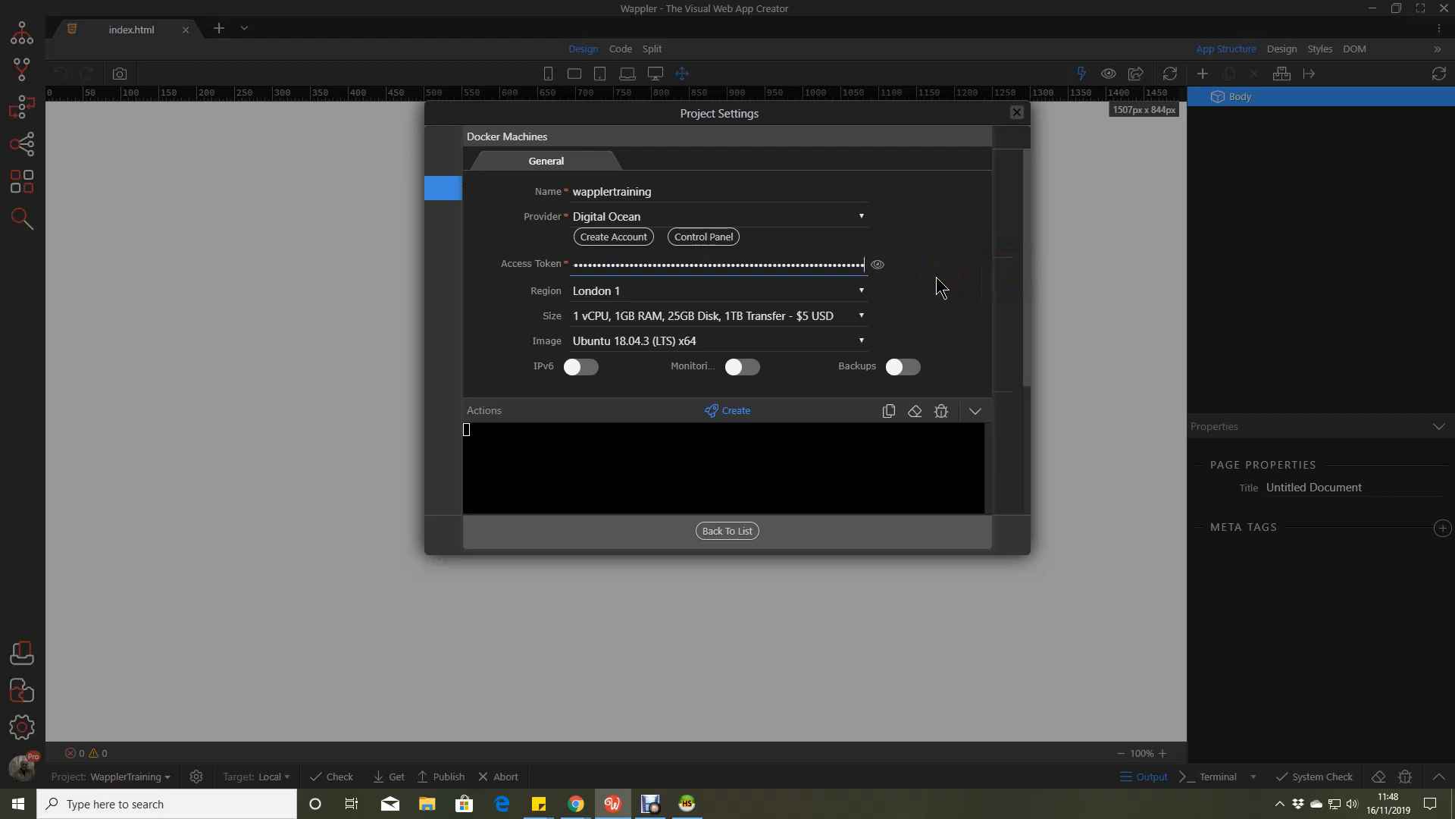
left_click(726, 413)
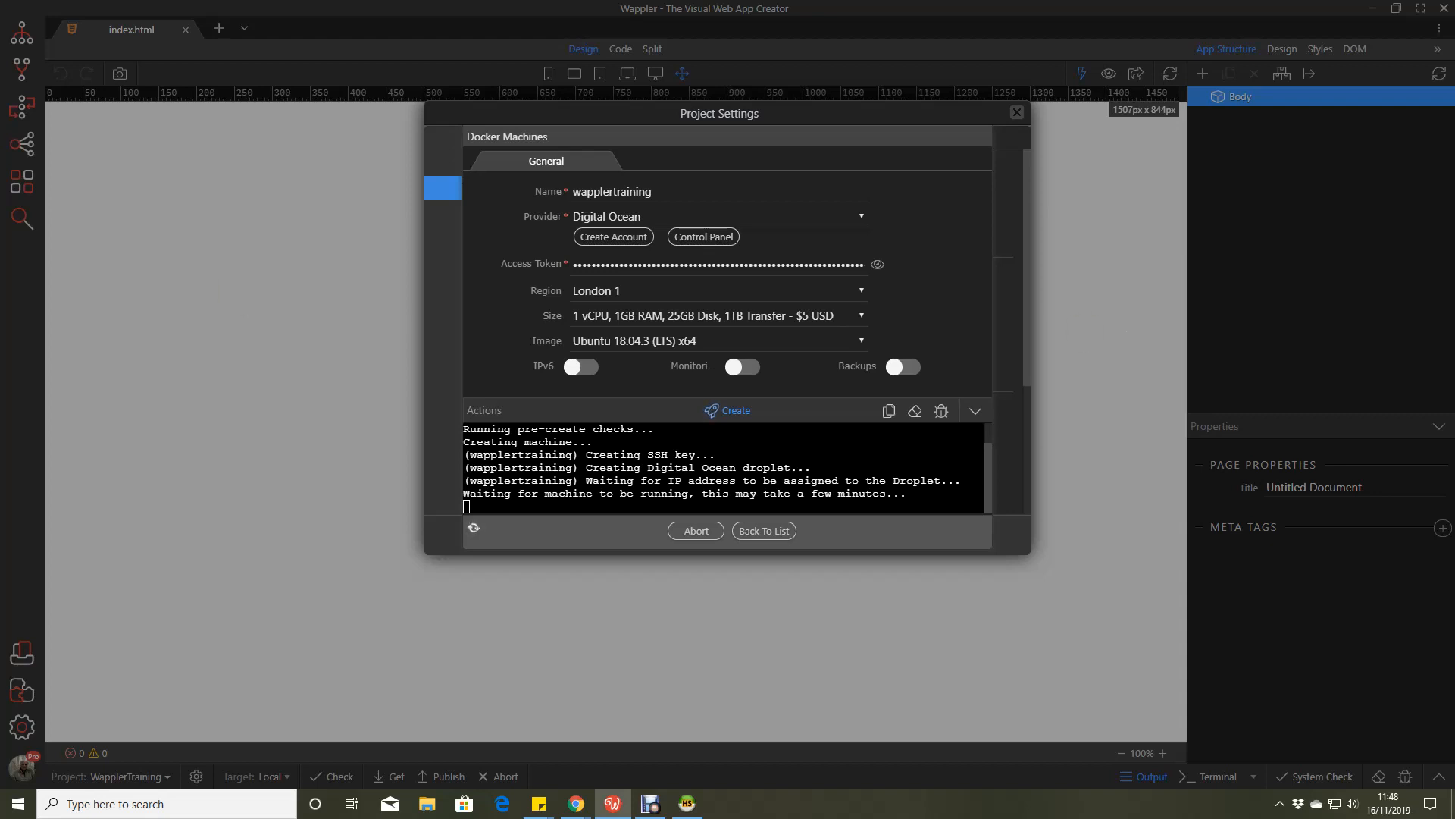
Check the new wapplertraining droplet in the DigitalOcean project and return to Wappler
key("alt+Tab")
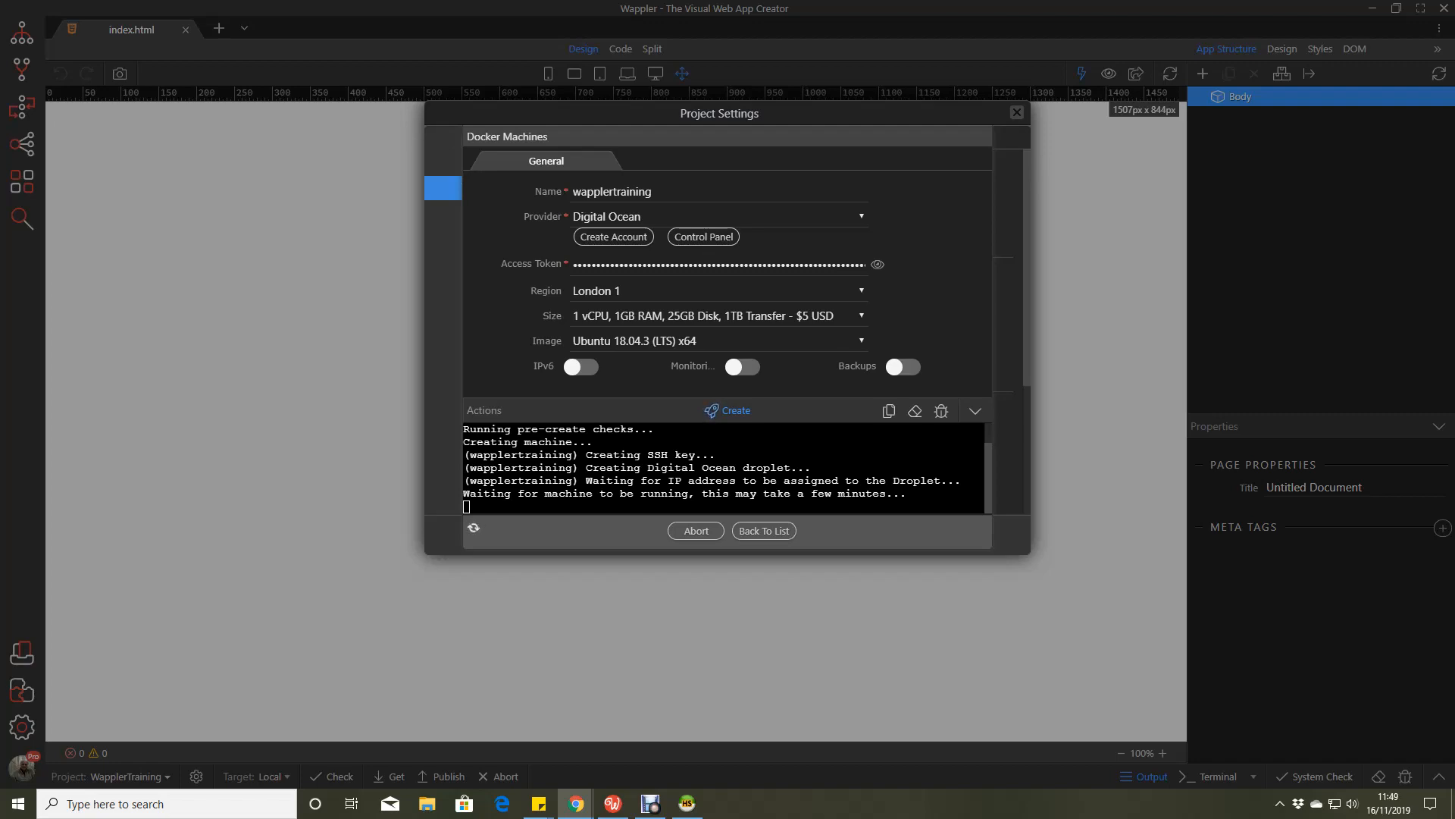
left_click_drag(0, 218, 642, 159)
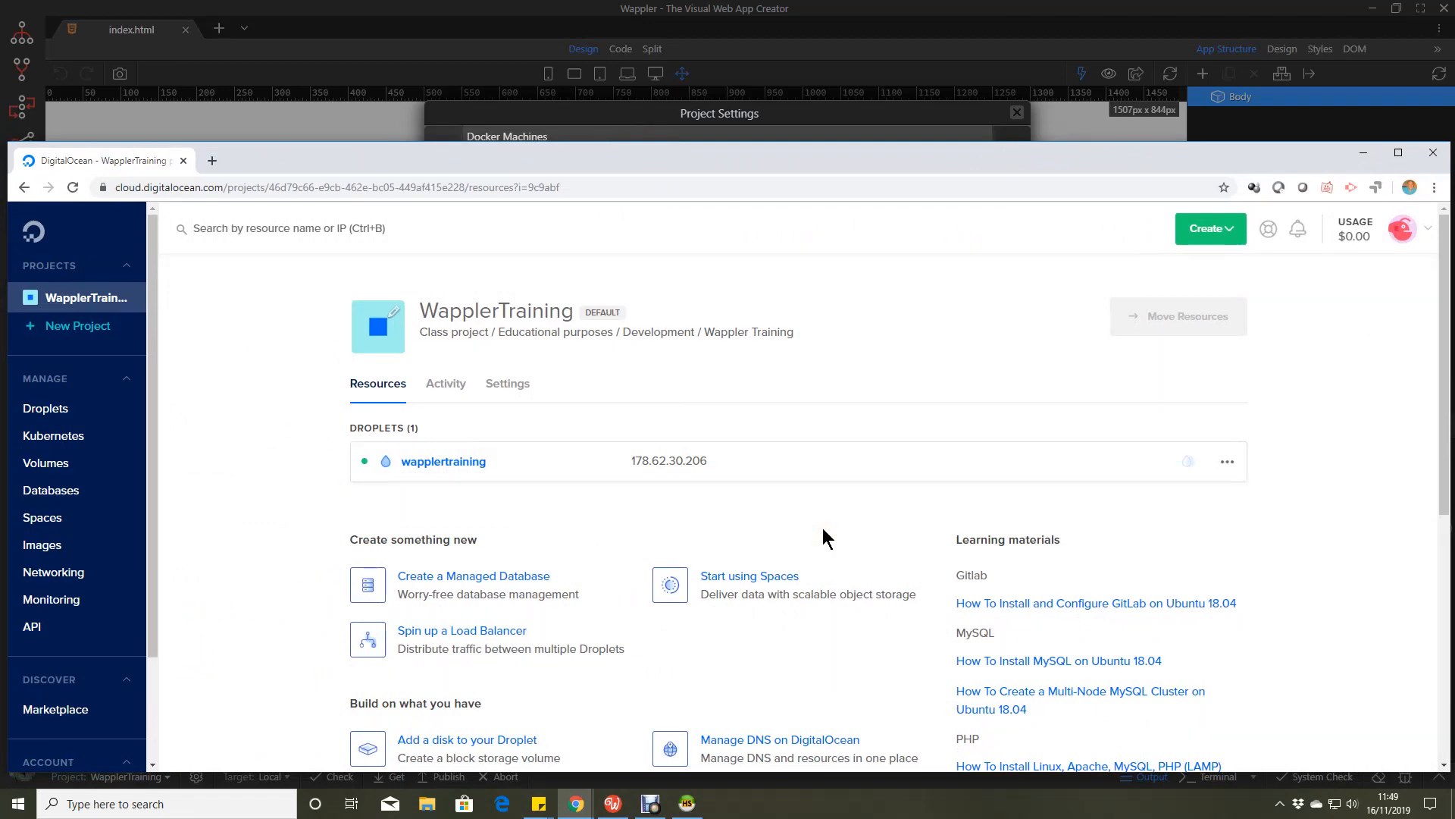
left_click_drag(774, 152, 0, 222)
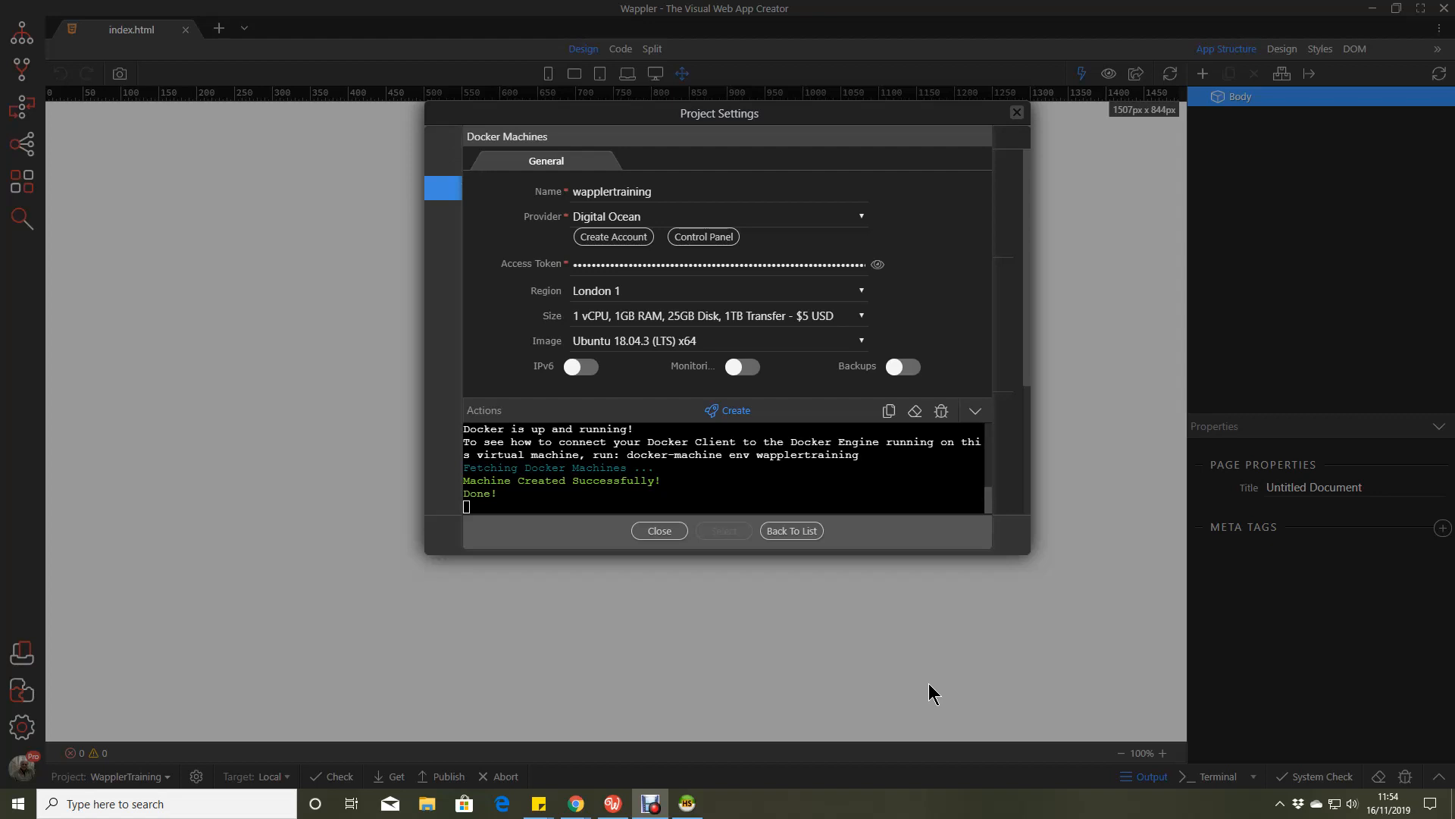
Close the Docker machine manager and set the remote Docker host to the wapplertraining droplet's IP address, 178.62.30.206, copied from DigitalOcean
left_click(656, 530)
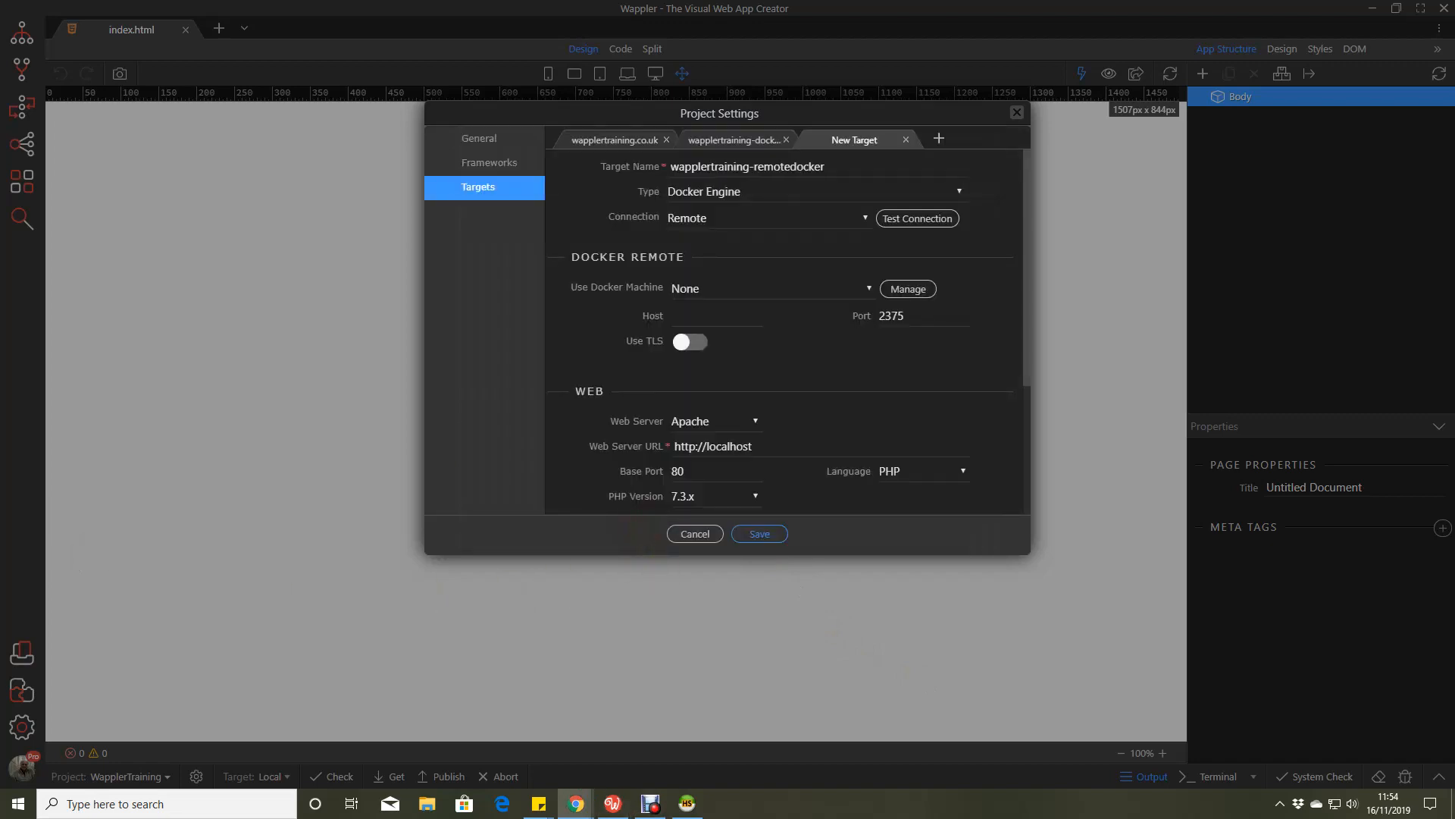
left_click(576, 803)
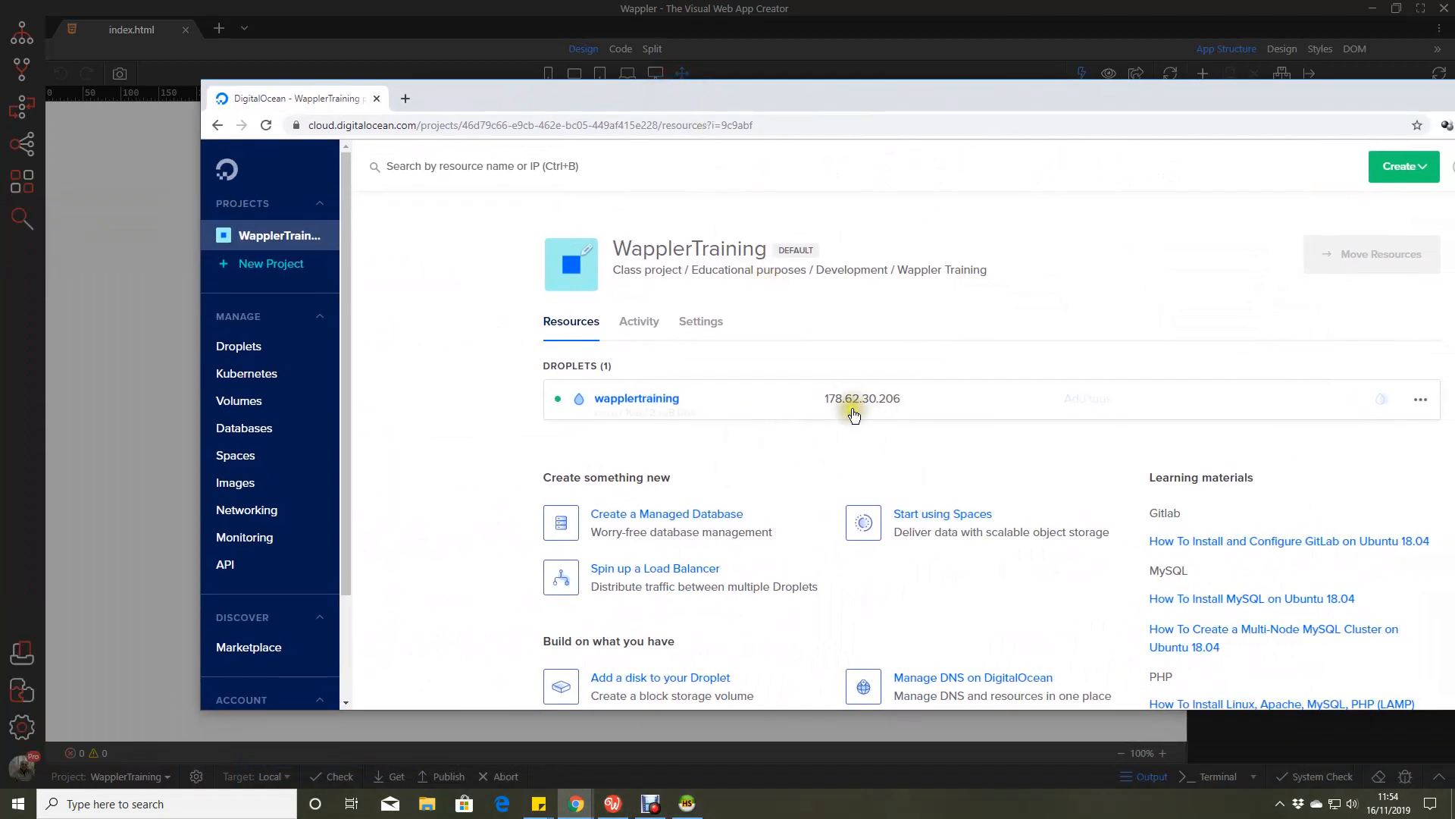
mouse_move(883, 402)
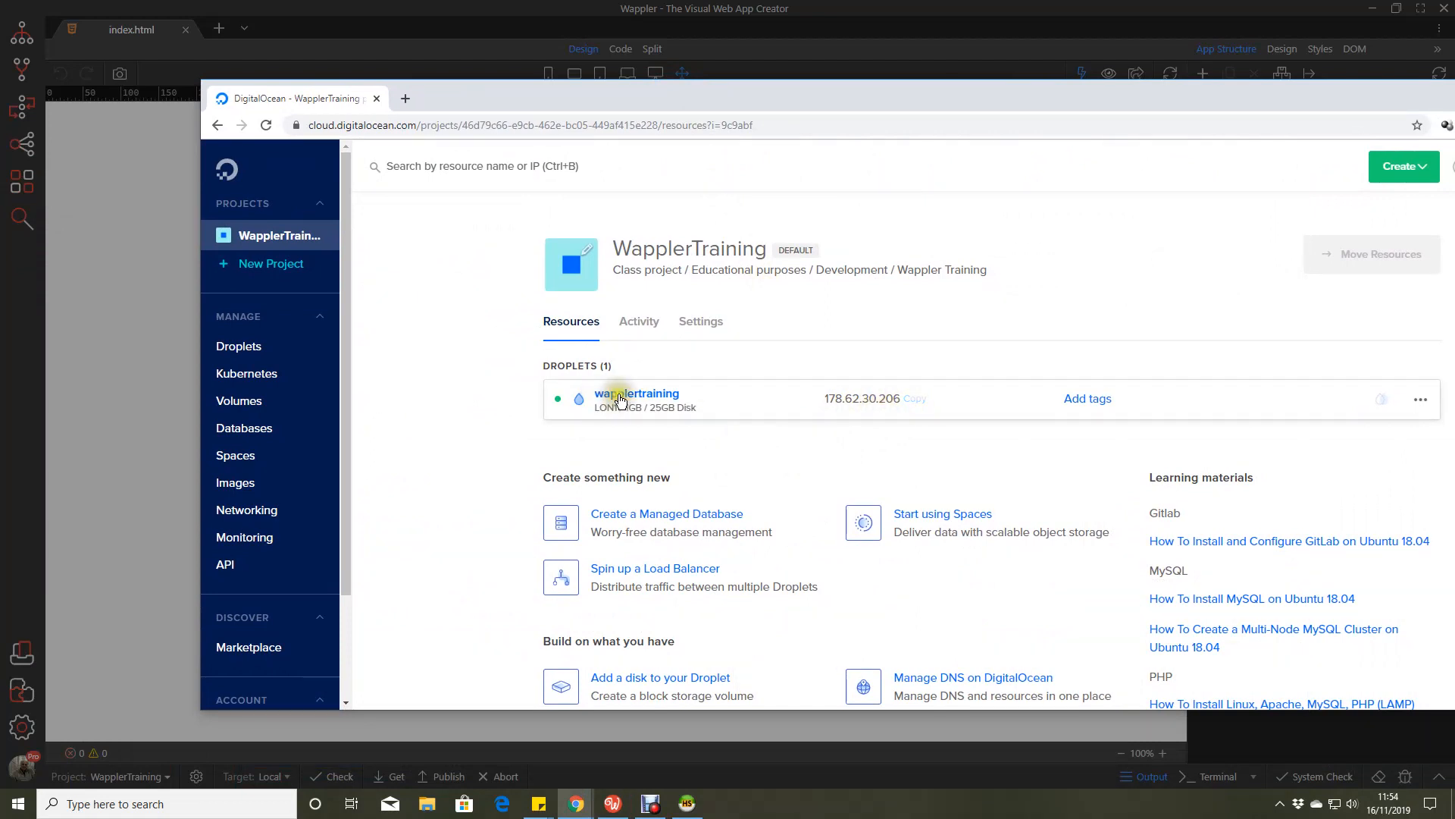
left_click(917, 400)
left_click(915, 403)
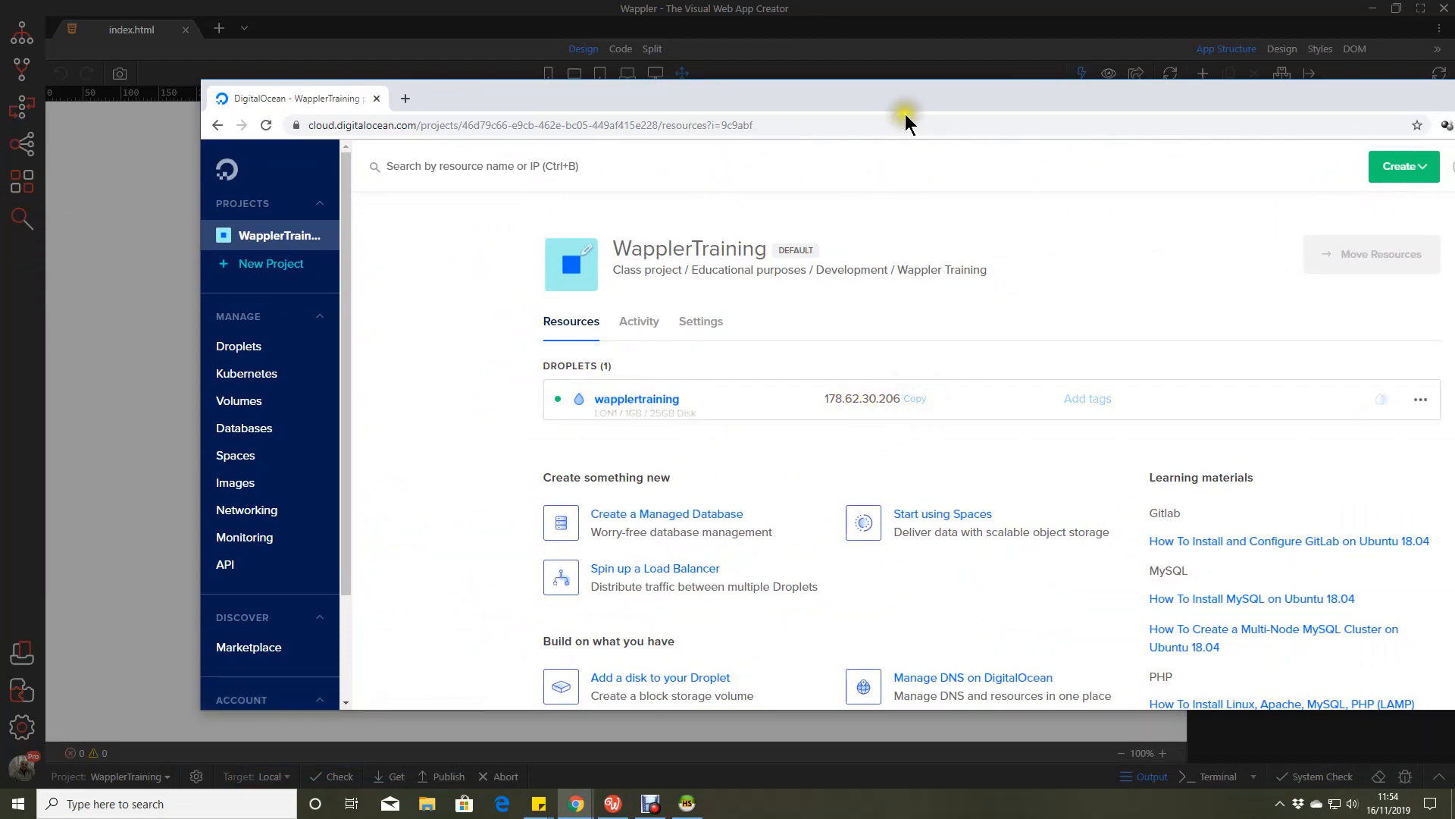
left_click_drag(895, 96, 0, 243)
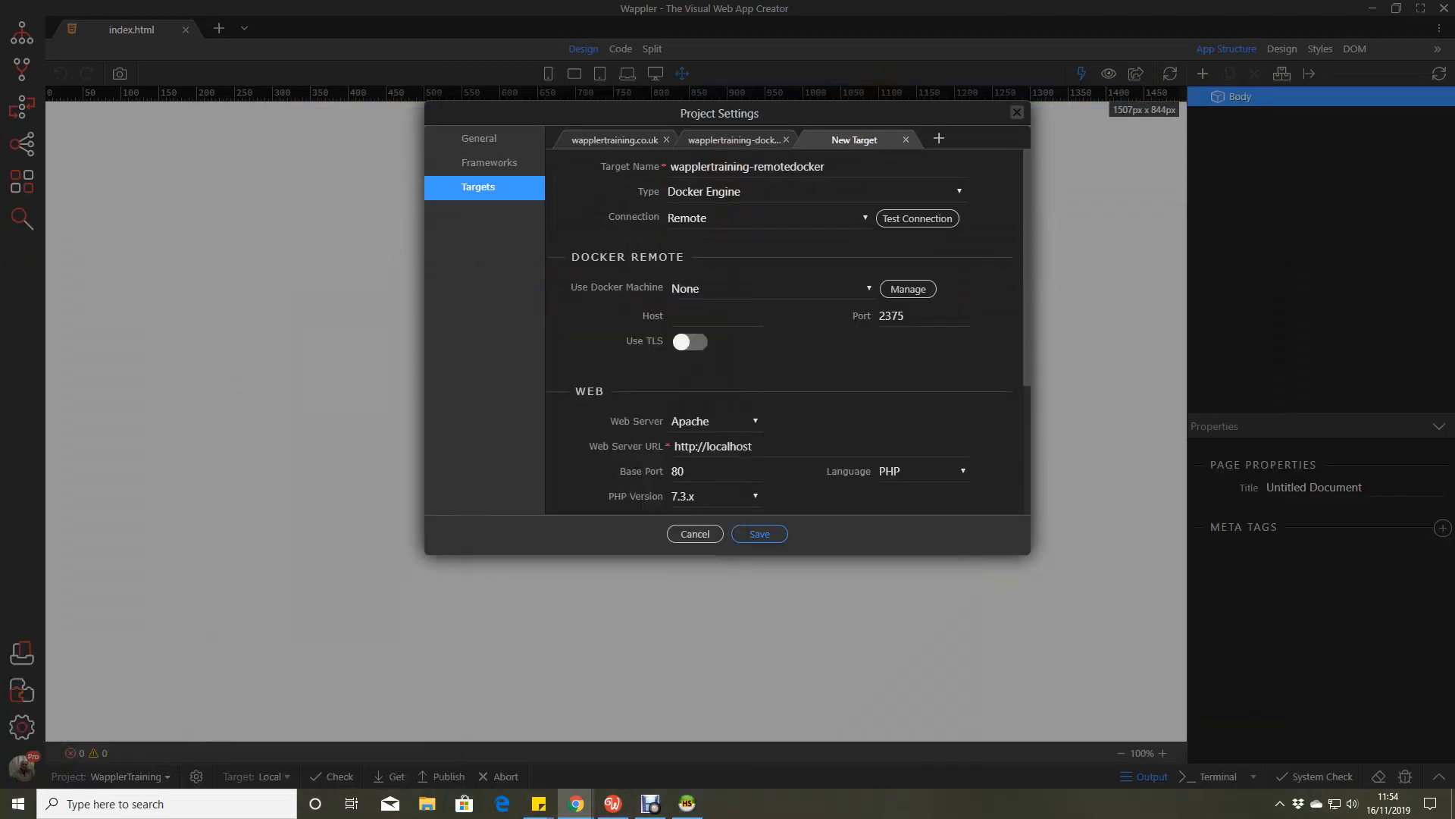
right_click(721, 315)
left_click(750, 433)
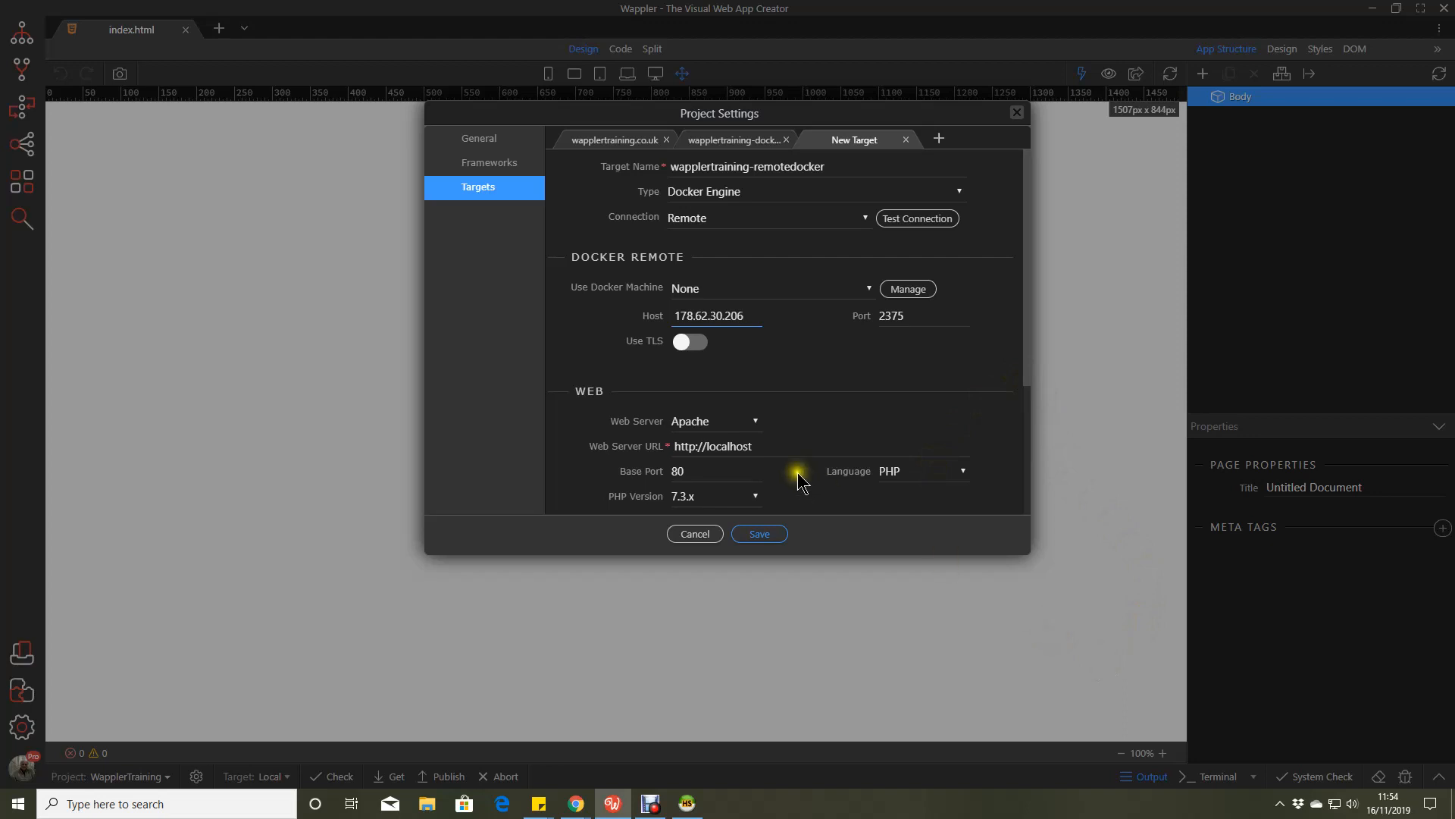
Save the project settings with the new remote Docker target
left_click(1024, 320)
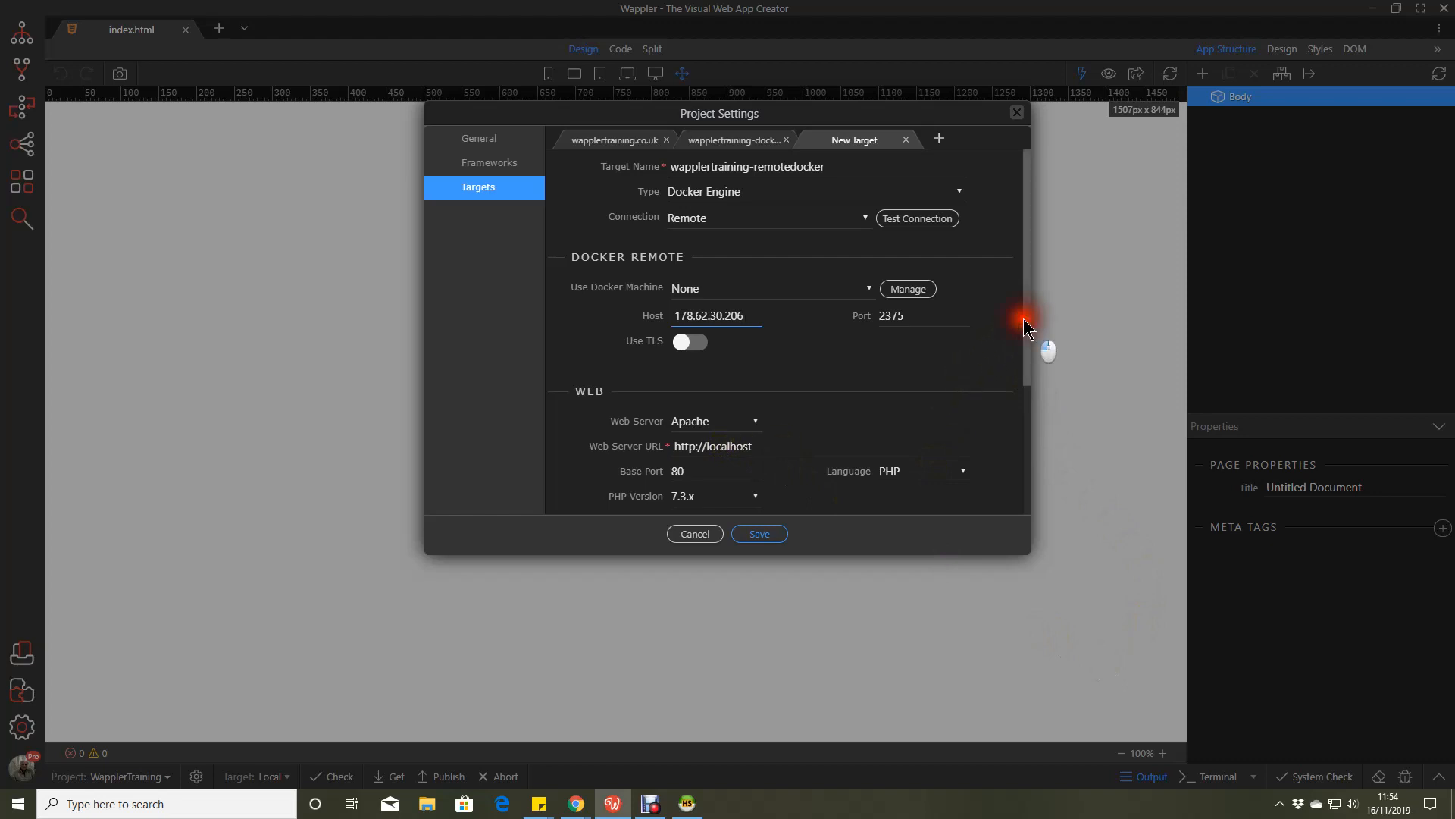
left_click_drag(1024, 322, 1044, 244)
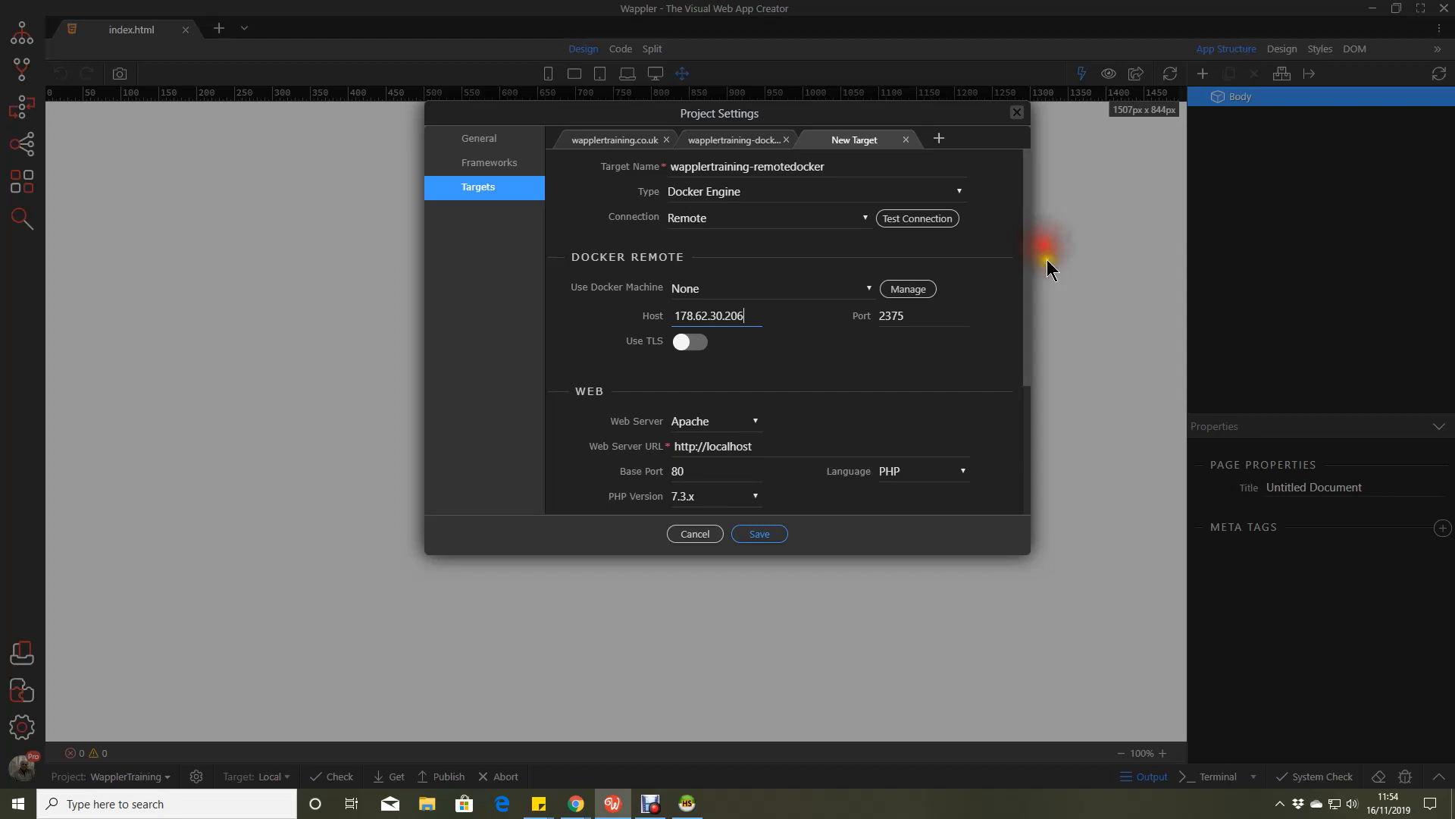
left_click(759, 535)
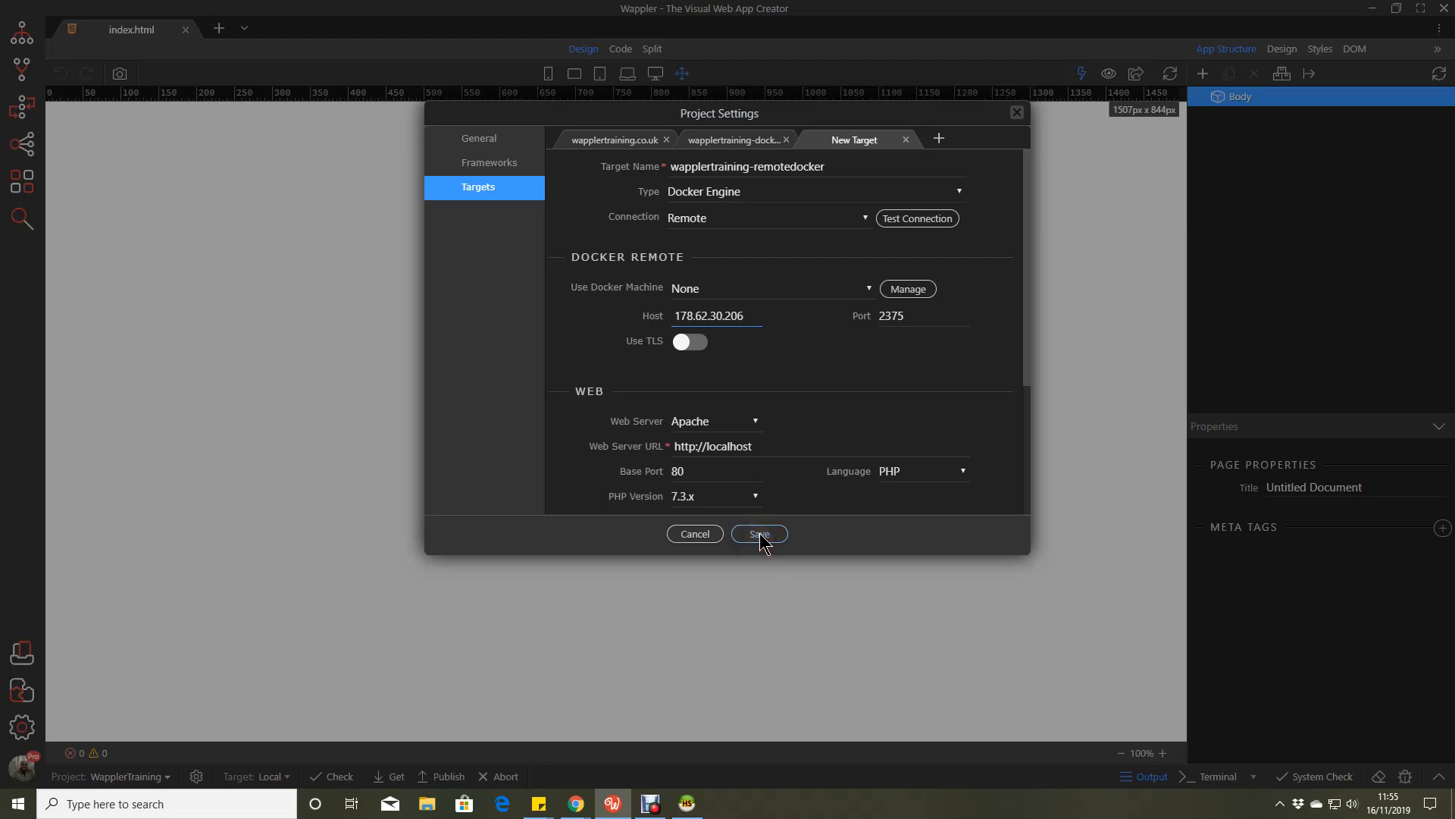